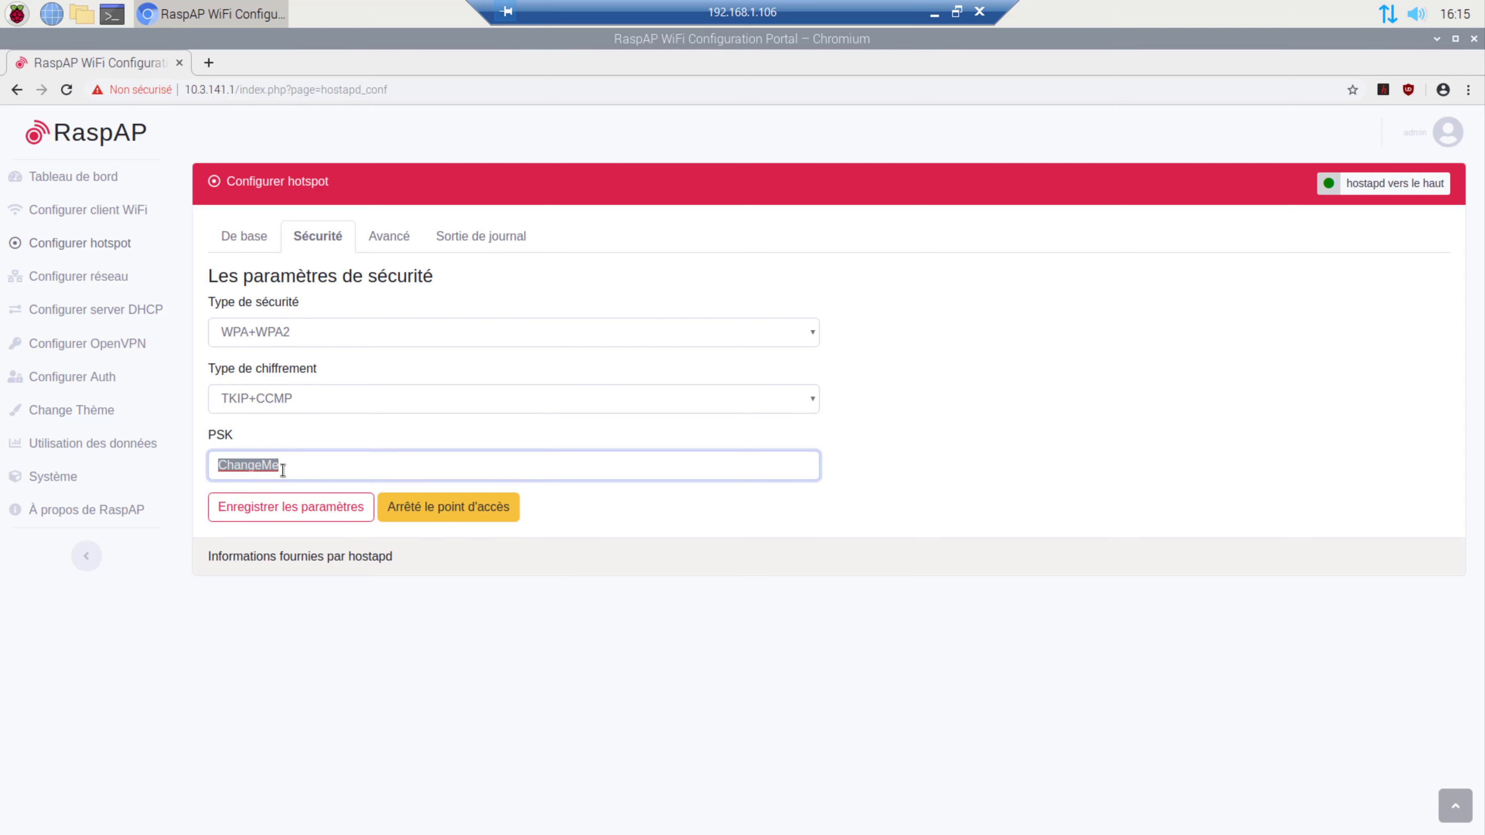
Enter a new hotspot PSK and save it, then window the remote session and close the RaspAP notes.
text(123456789)
click(283, 514)
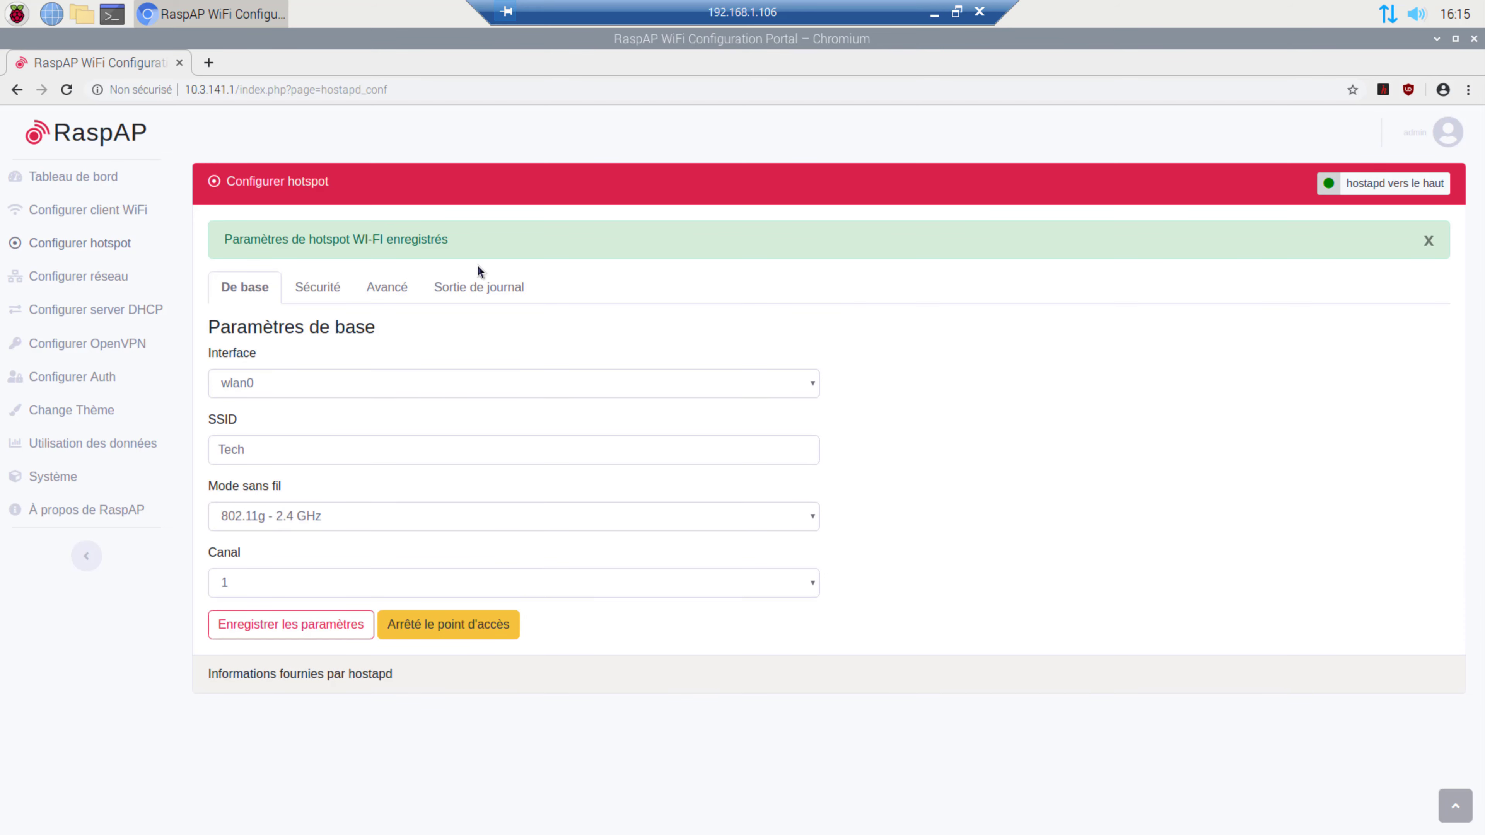
click(956, 11)
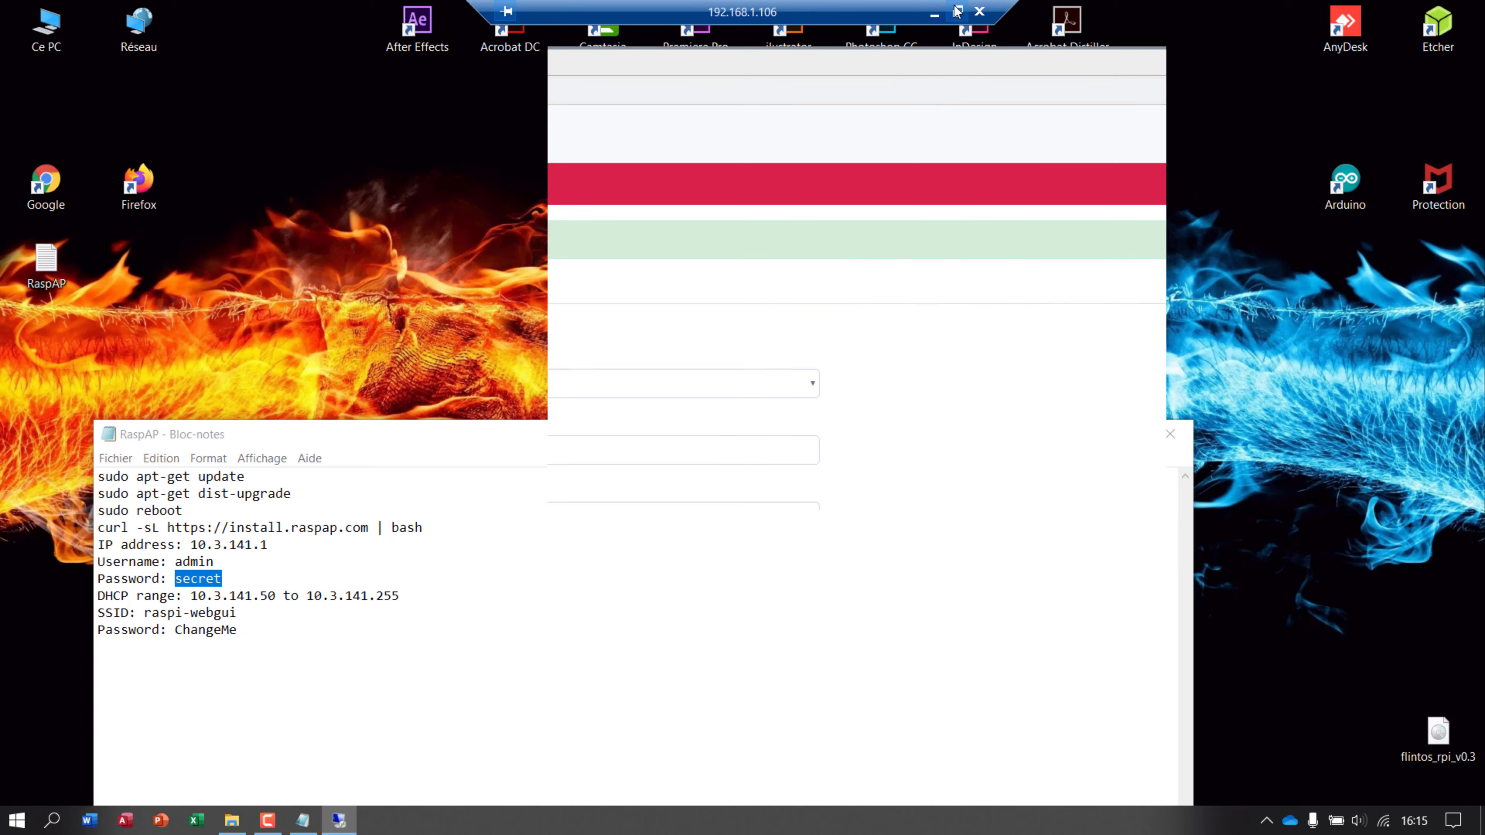
click(1169, 434)
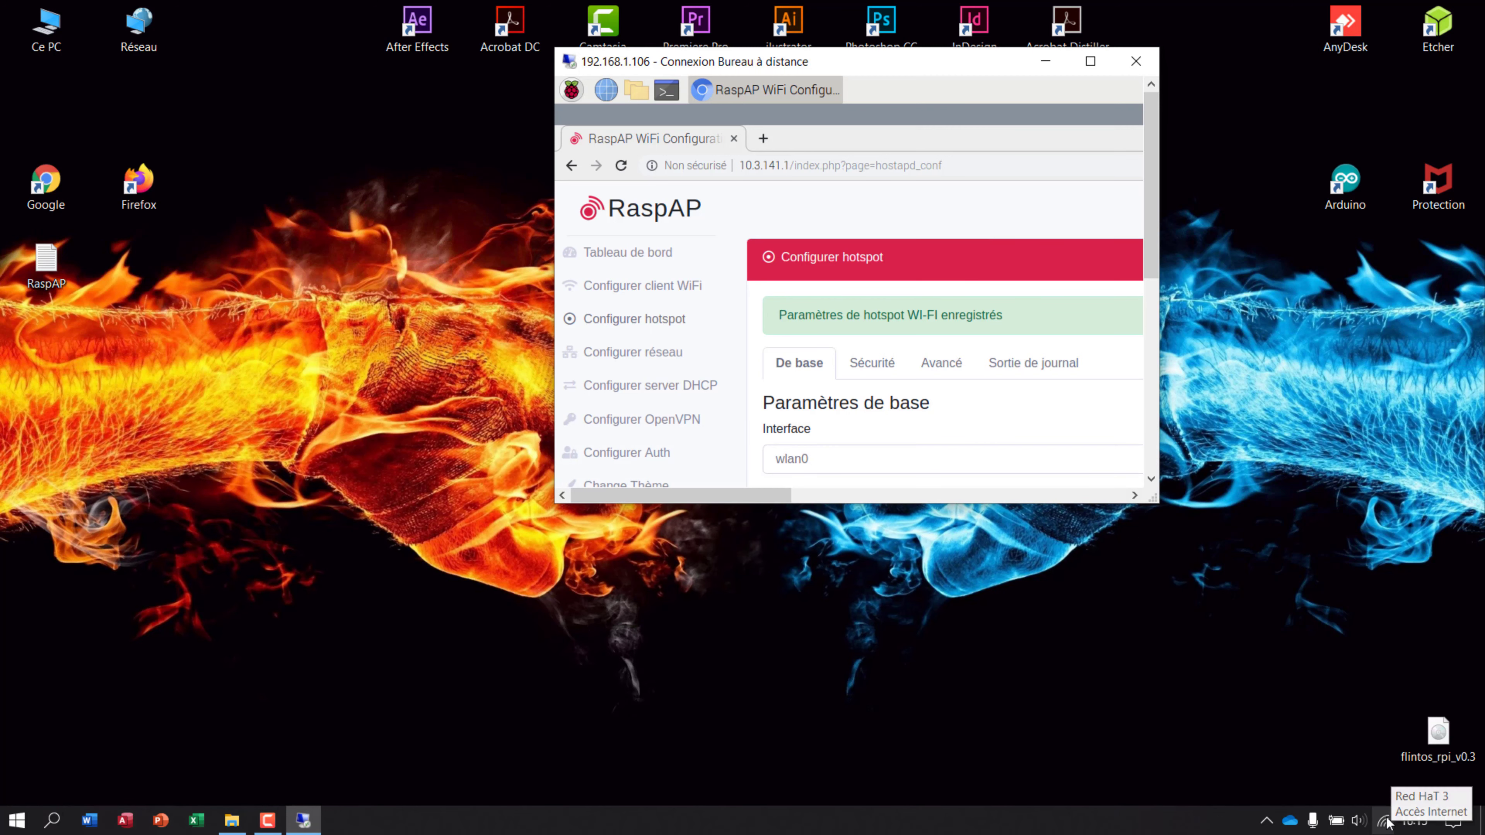
Check the Windows Wi-Fi network list, then return the remote desktop to full screen.
click(1348, 821)
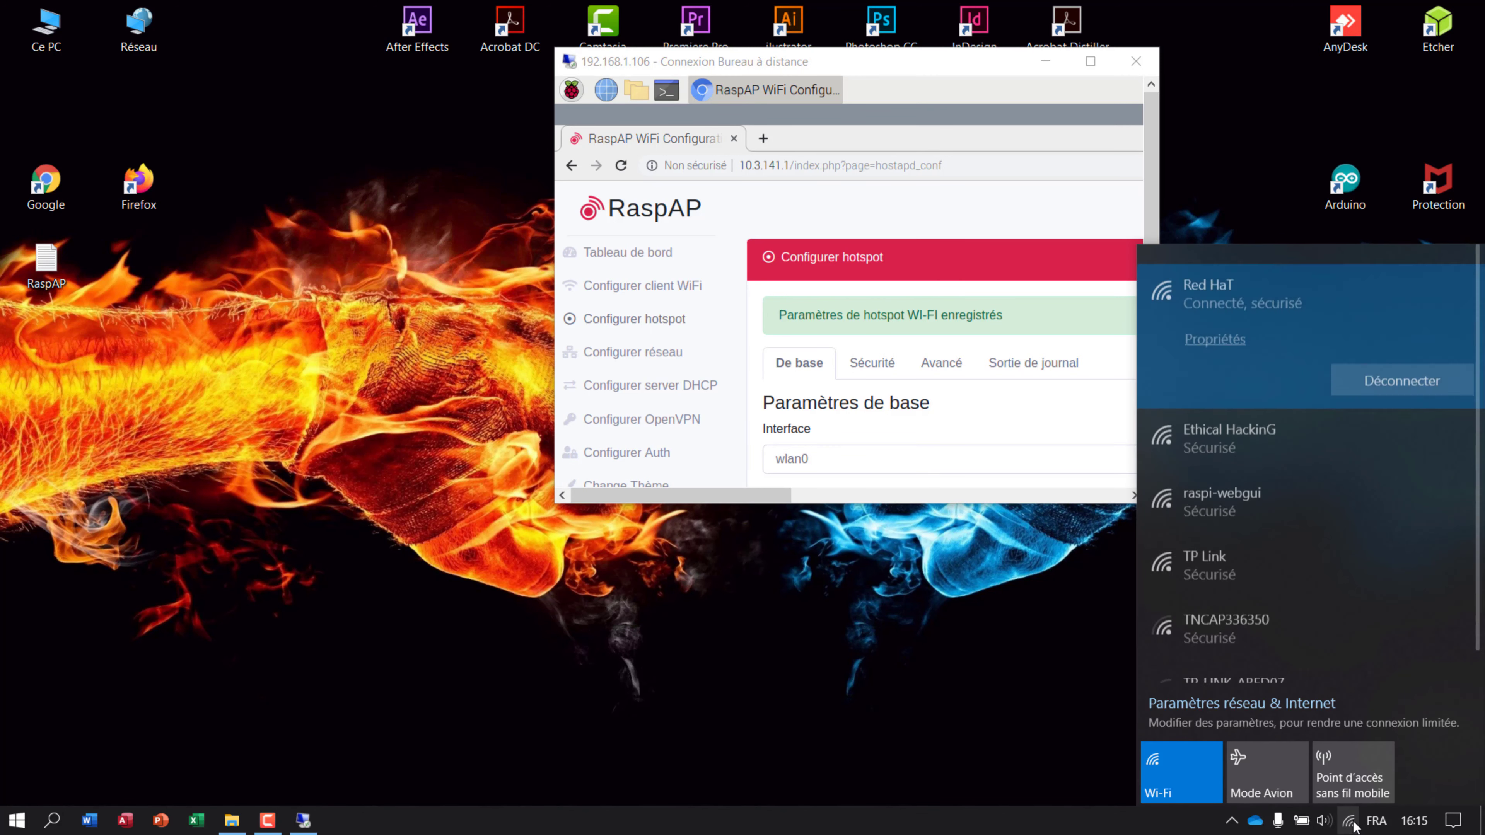
scroll(1234, 602, down, 3)
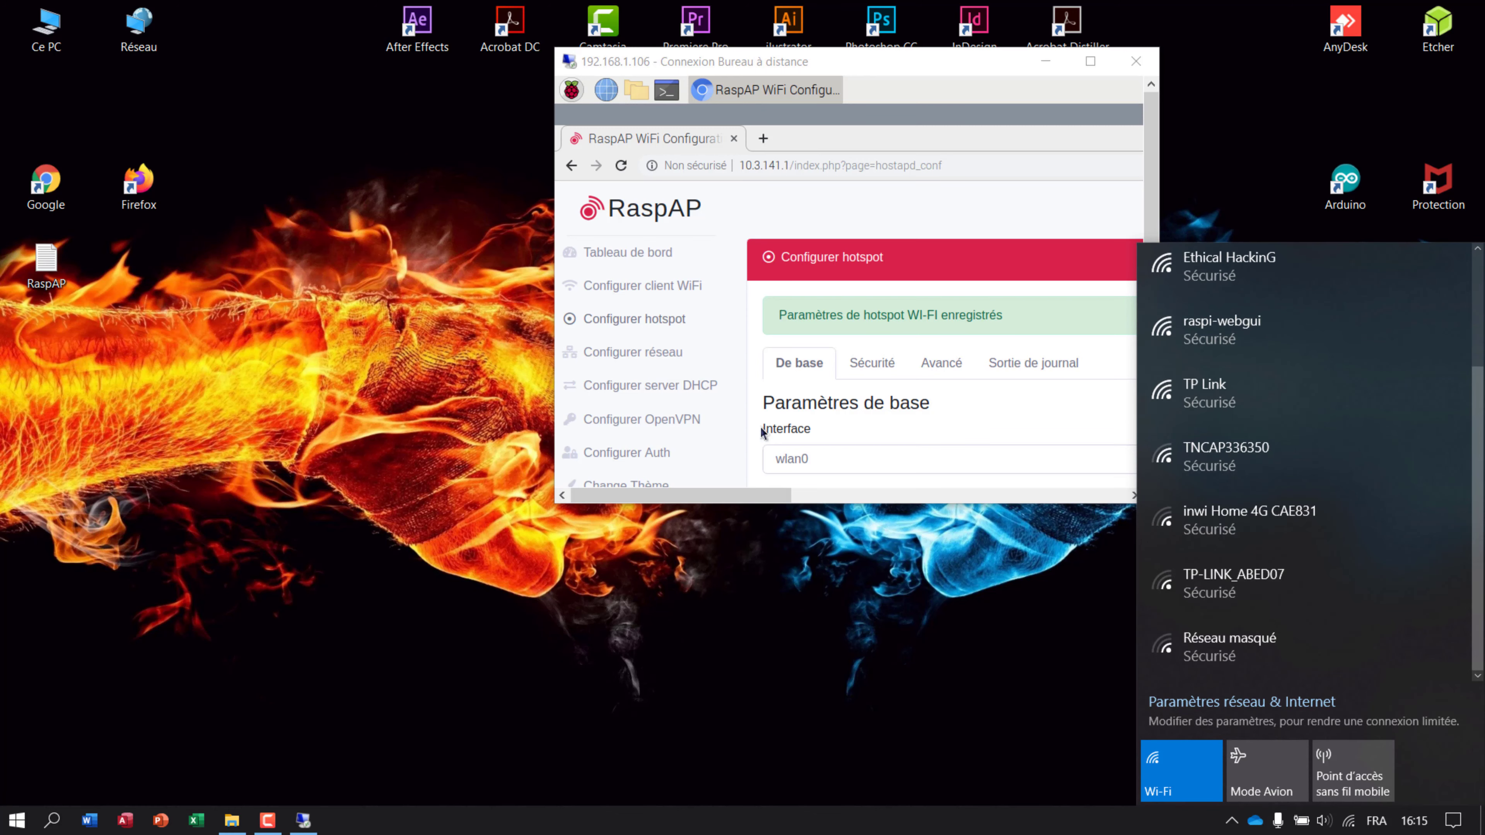
click(745, 463)
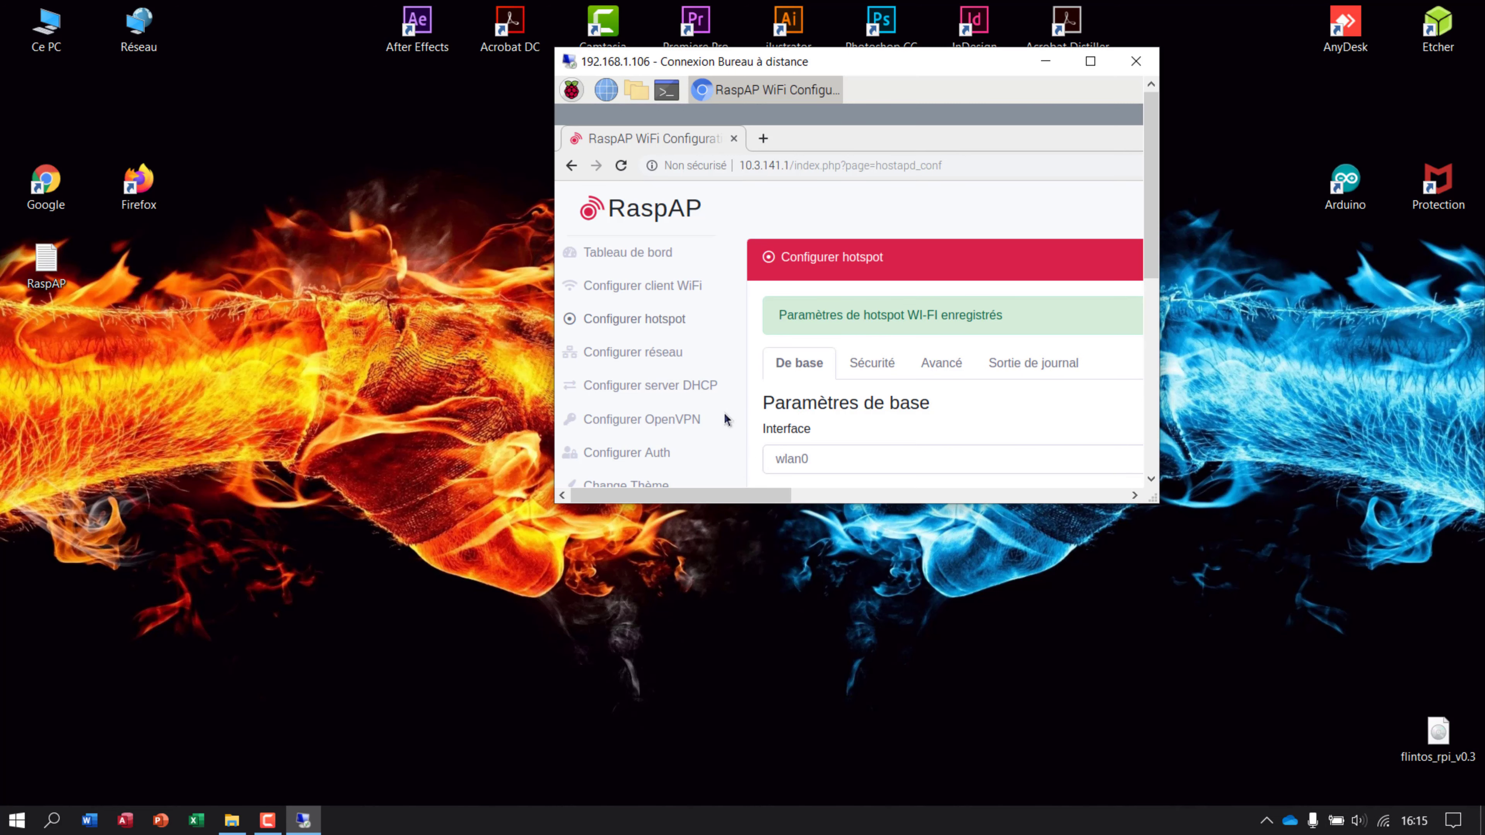
click(1090, 61)
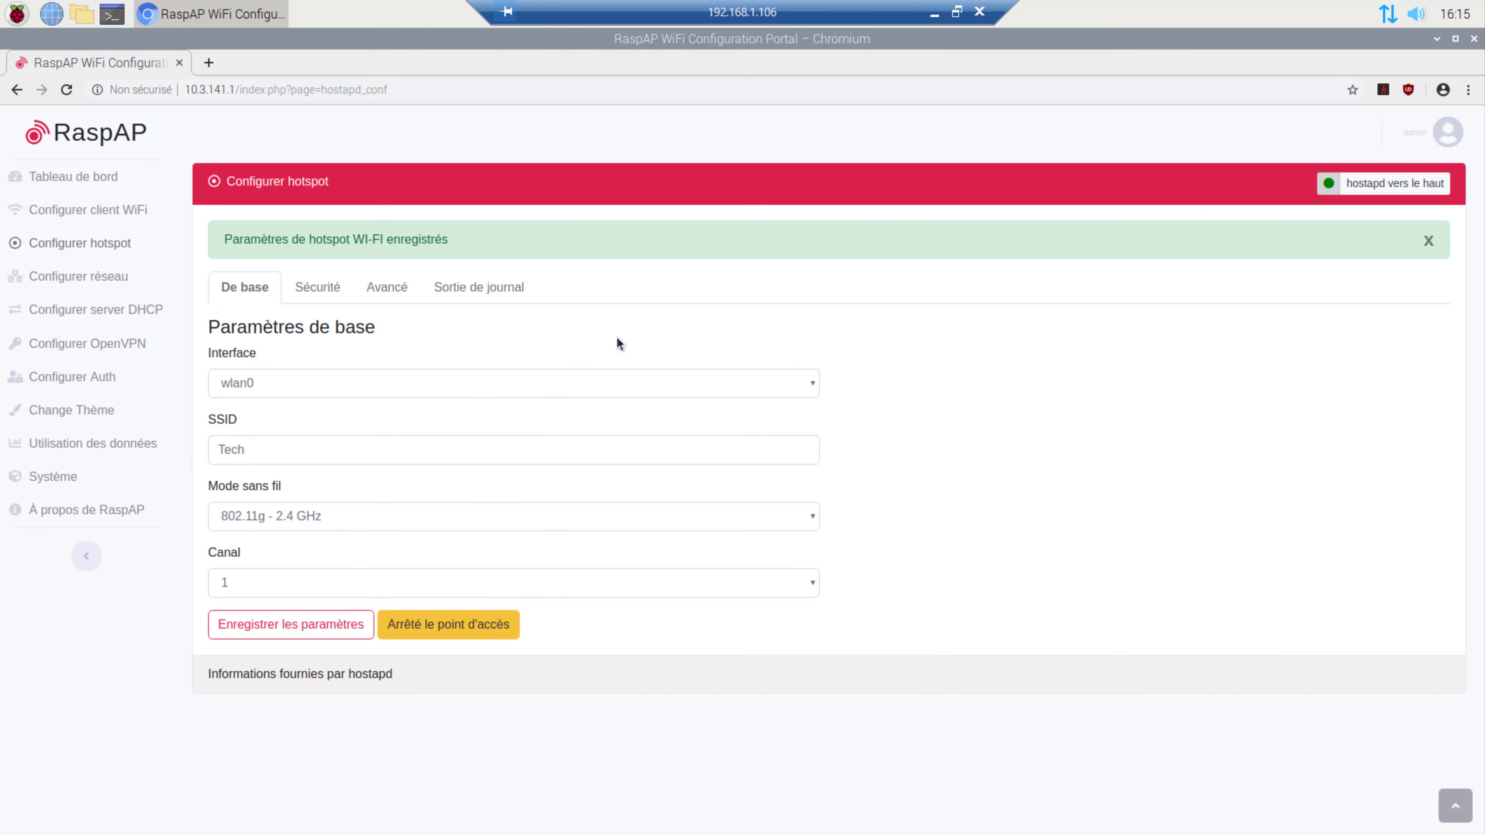
Save DHCP DNS servers 8.8.4.4 and 8.8.8.8, then go to the Système page.
click(110, 321)
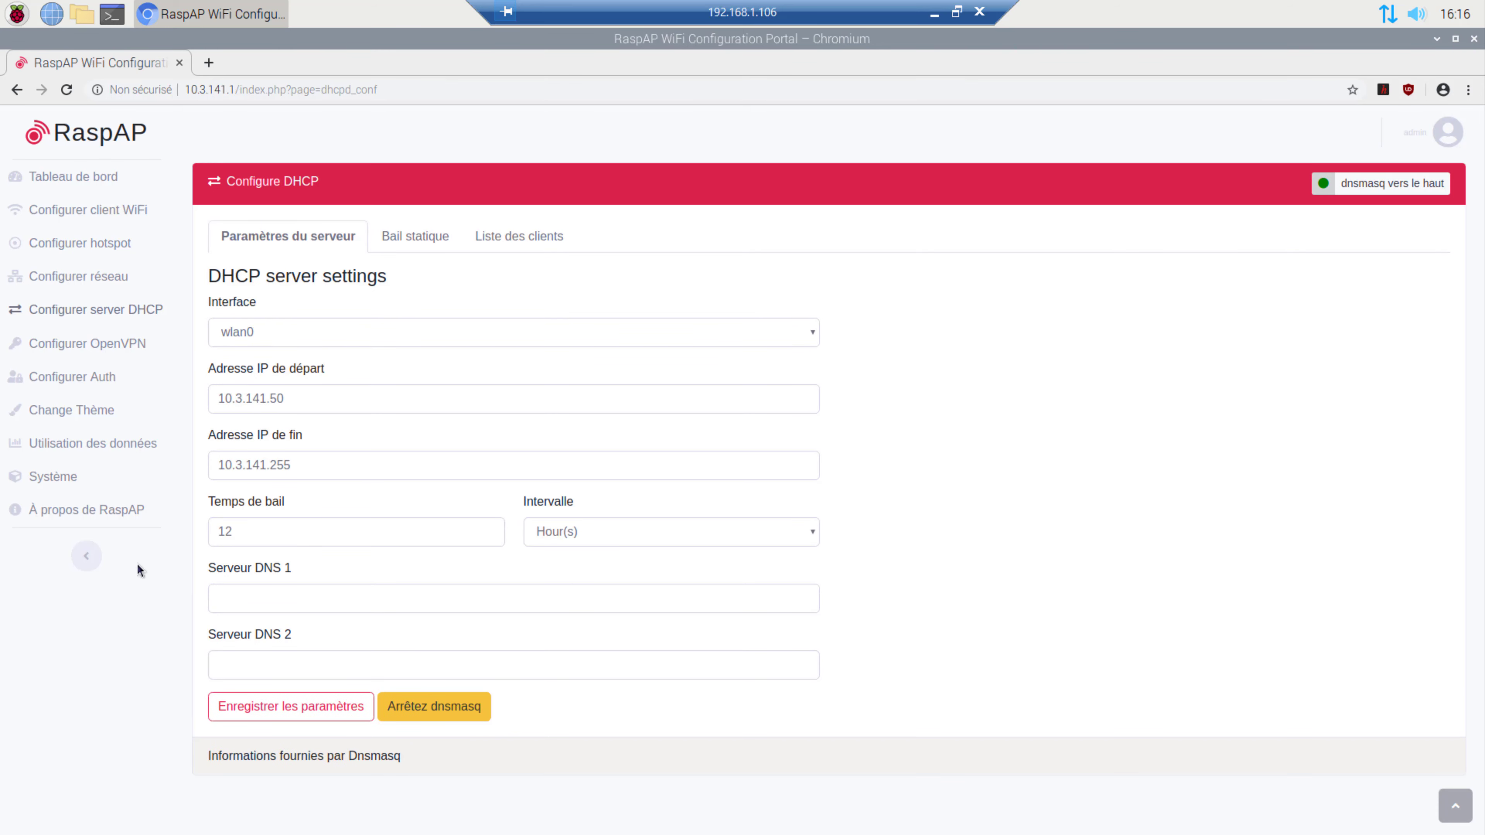
click(246, 598)
text(8.8.4.4)
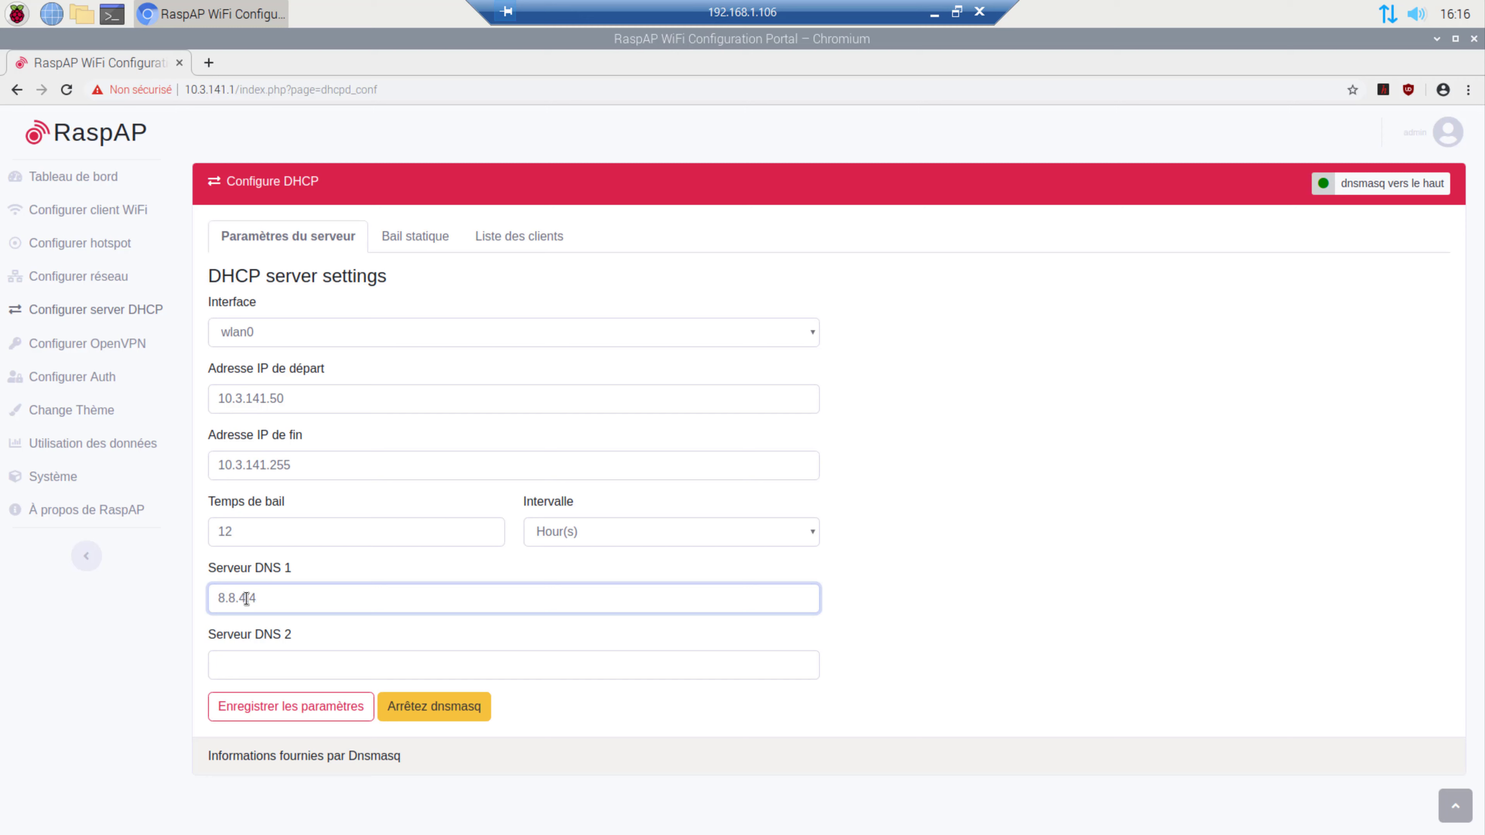
key(Tab)
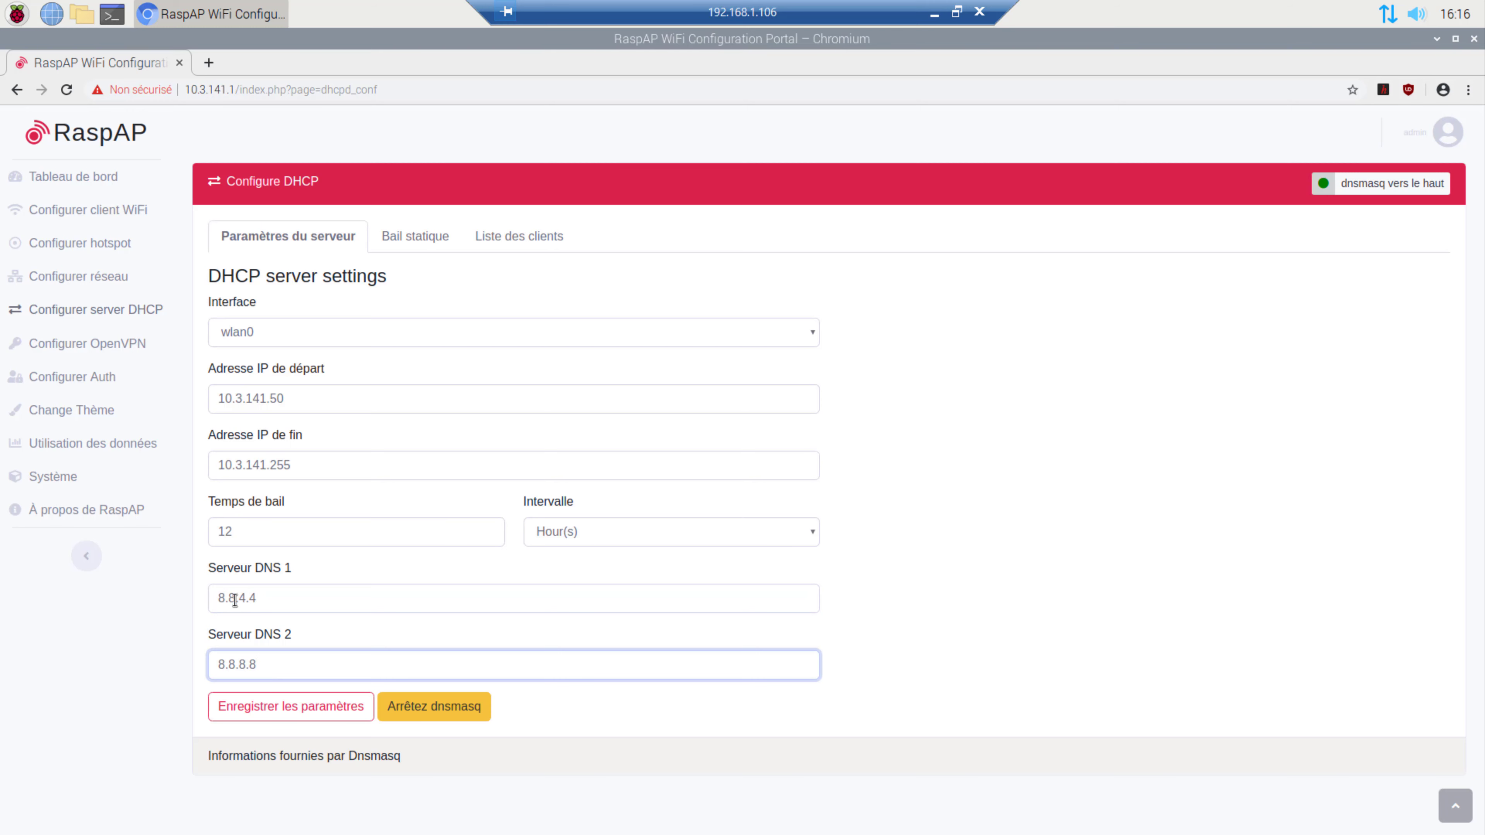
click(278, 706)
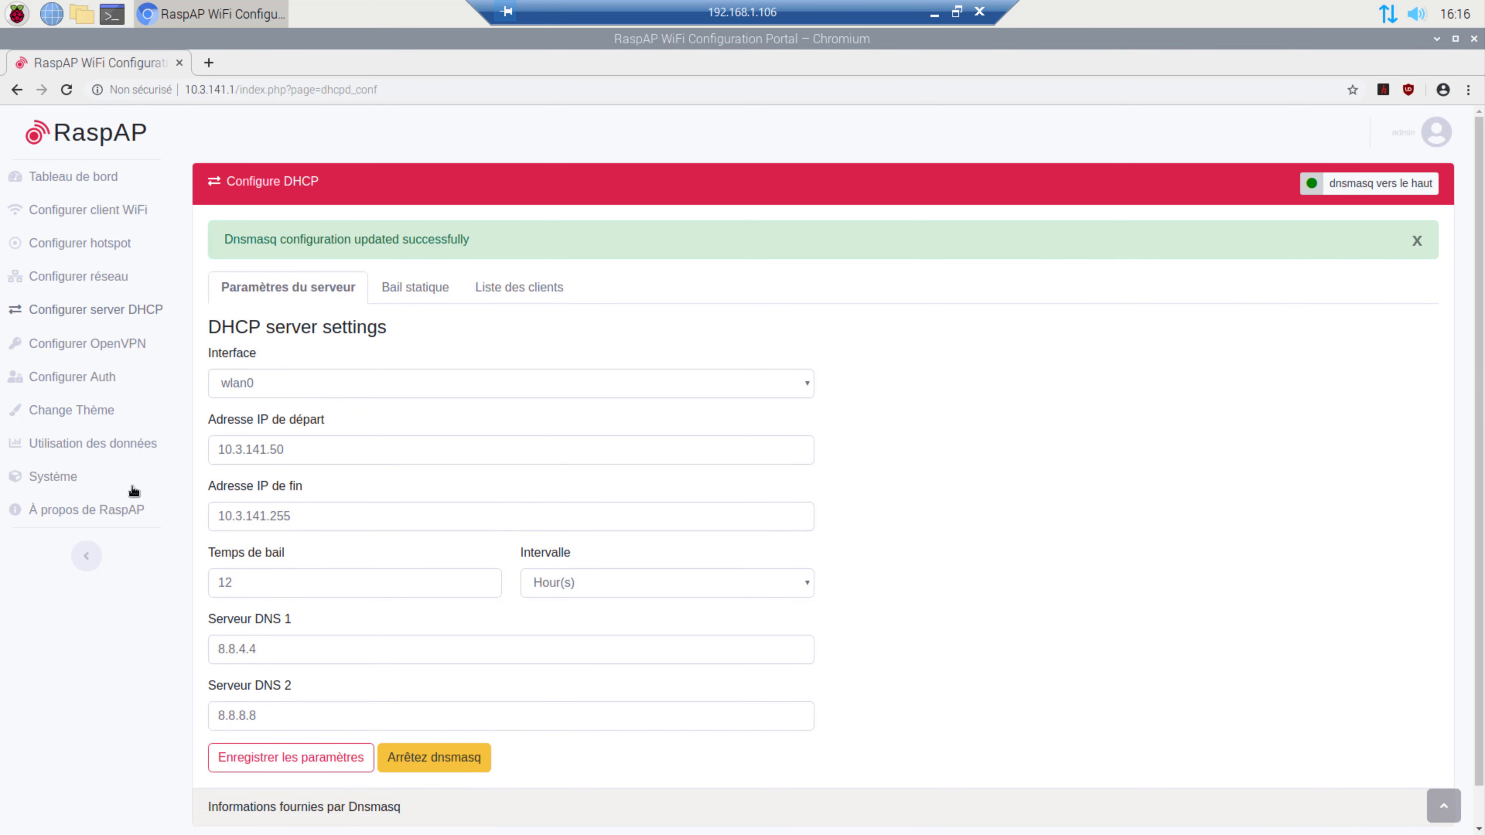
click(64, 481)
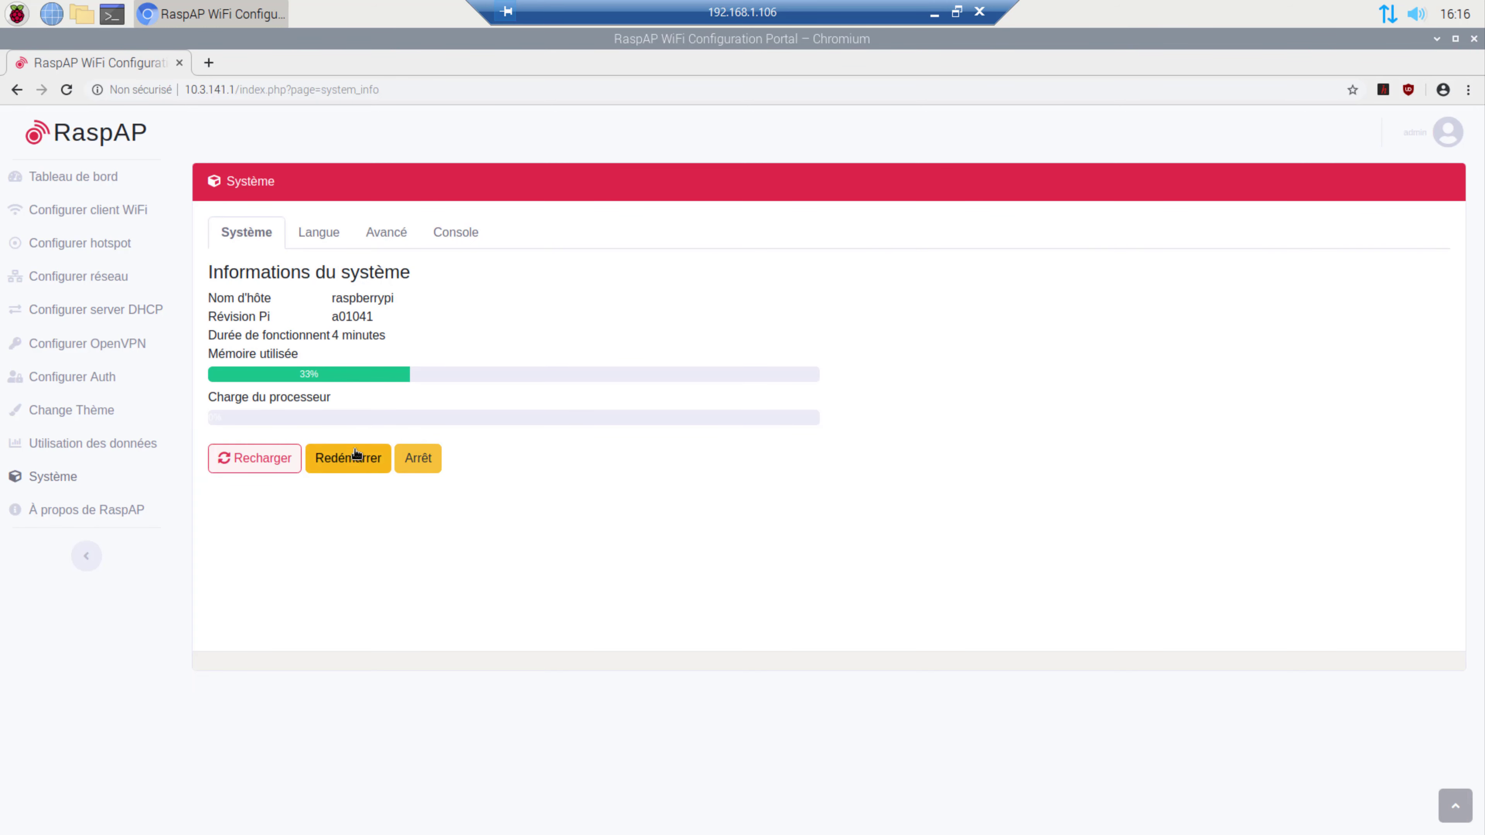
Reboot the Pi and reconnect Remote Desktop to 192.168.1.106, accepting the identity warning.
click(352, 460)
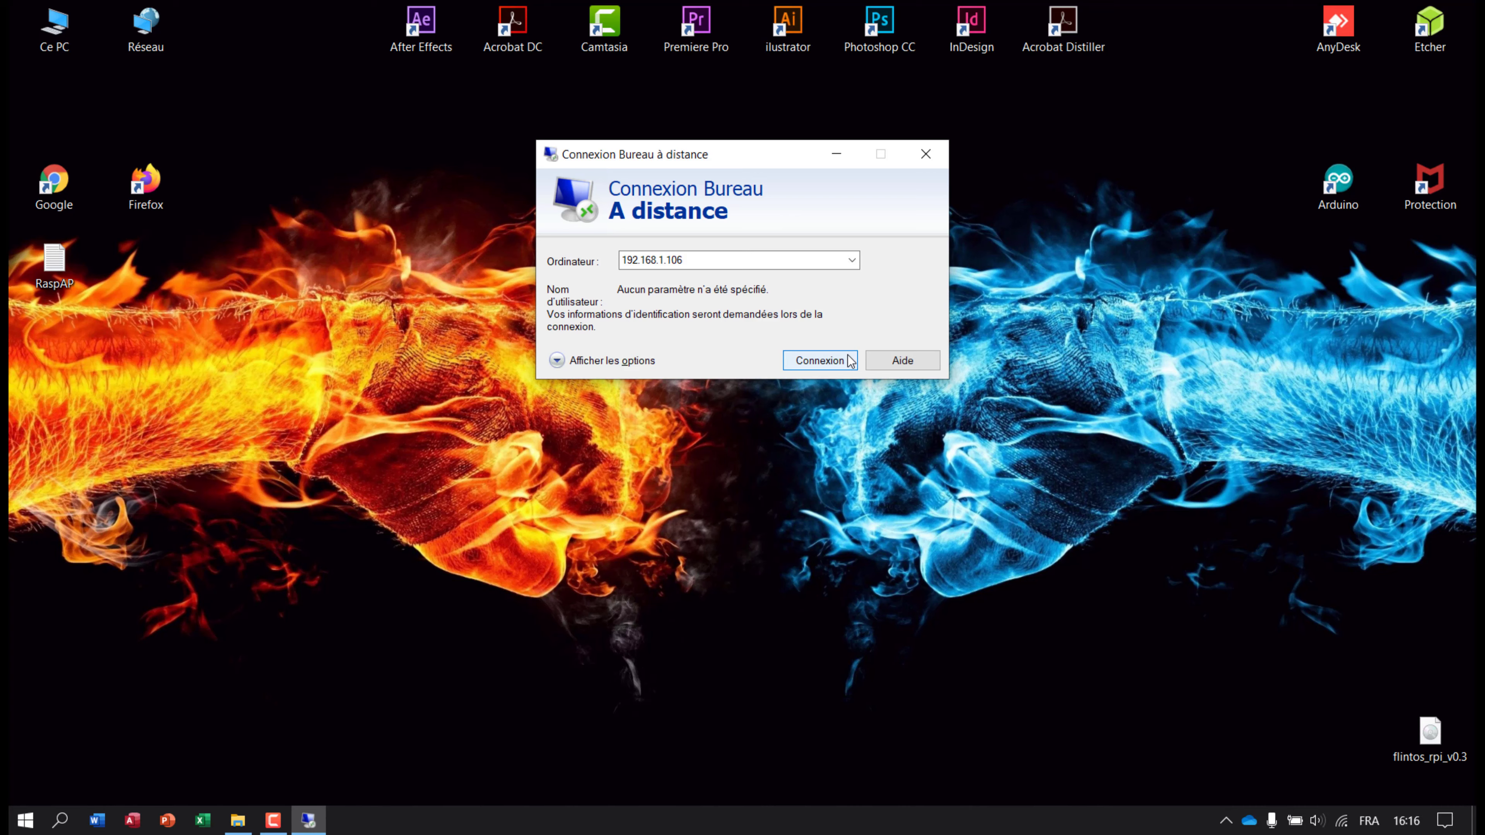
click(848, 361)
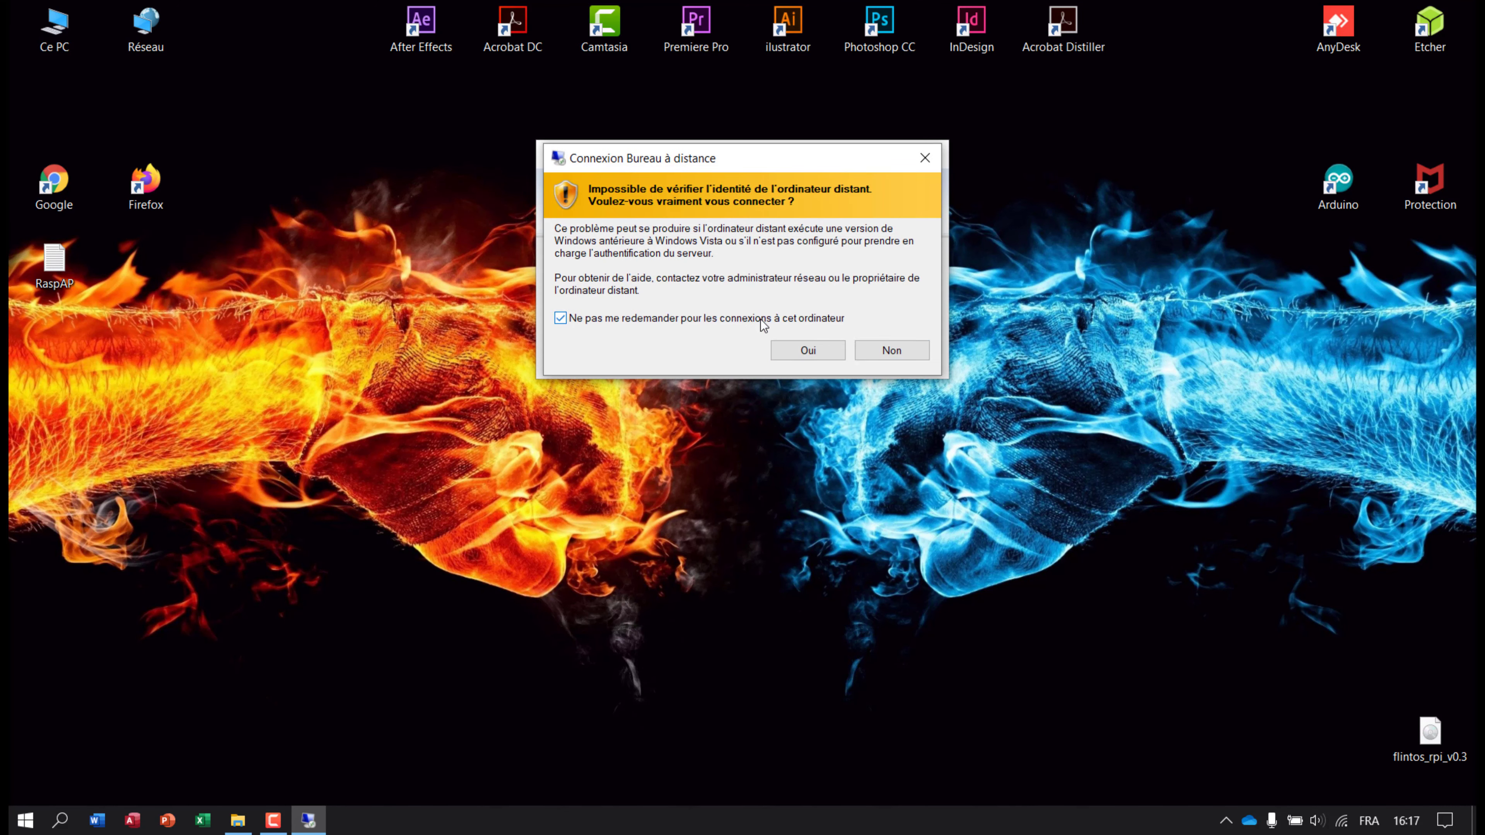
click(808, 351)
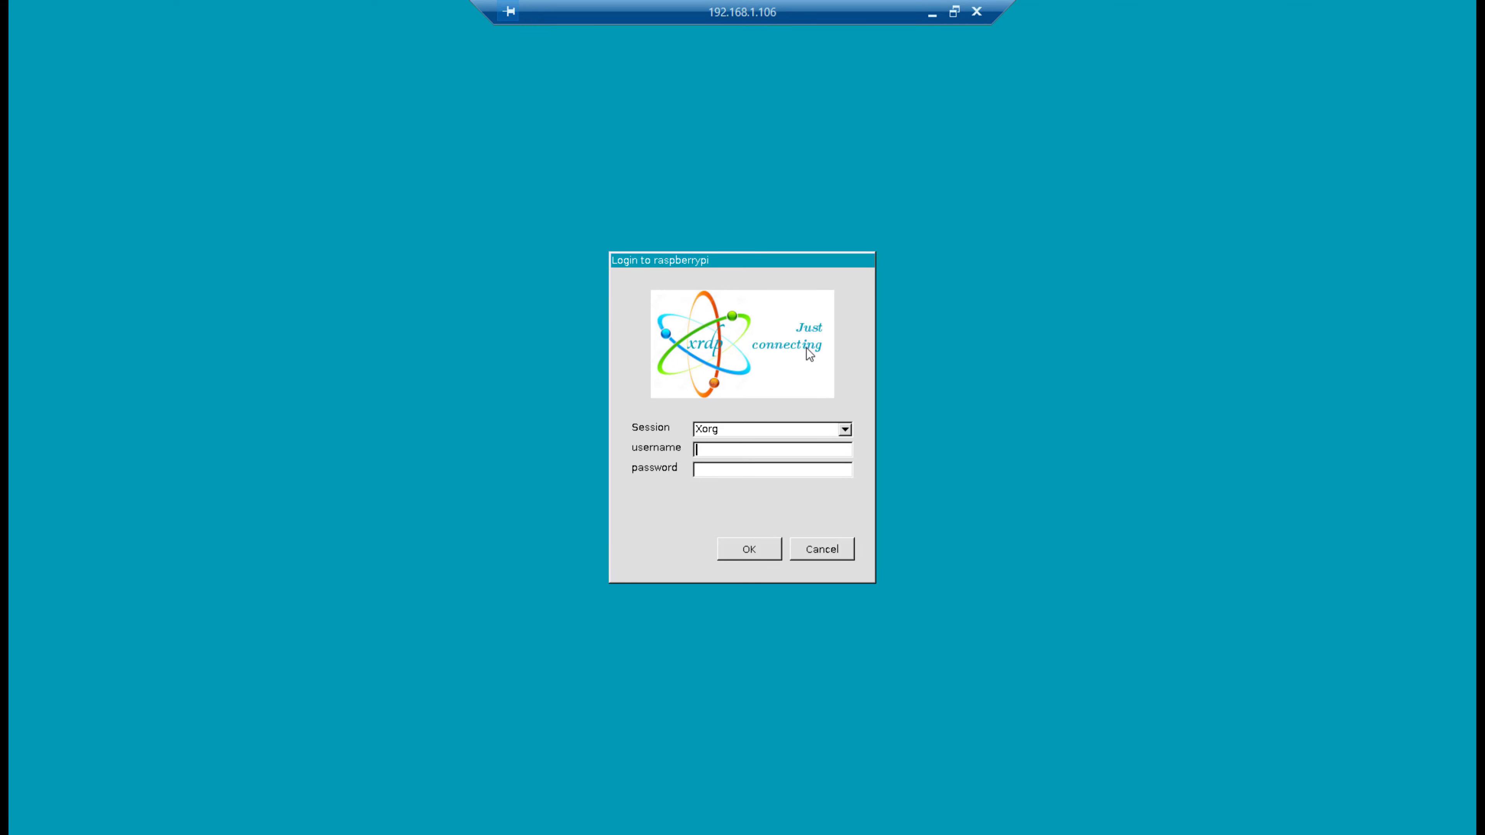
Sign in to the xrdp session with the Pi's username and password.
text(pi)
key(Tab)
text(raspberry)
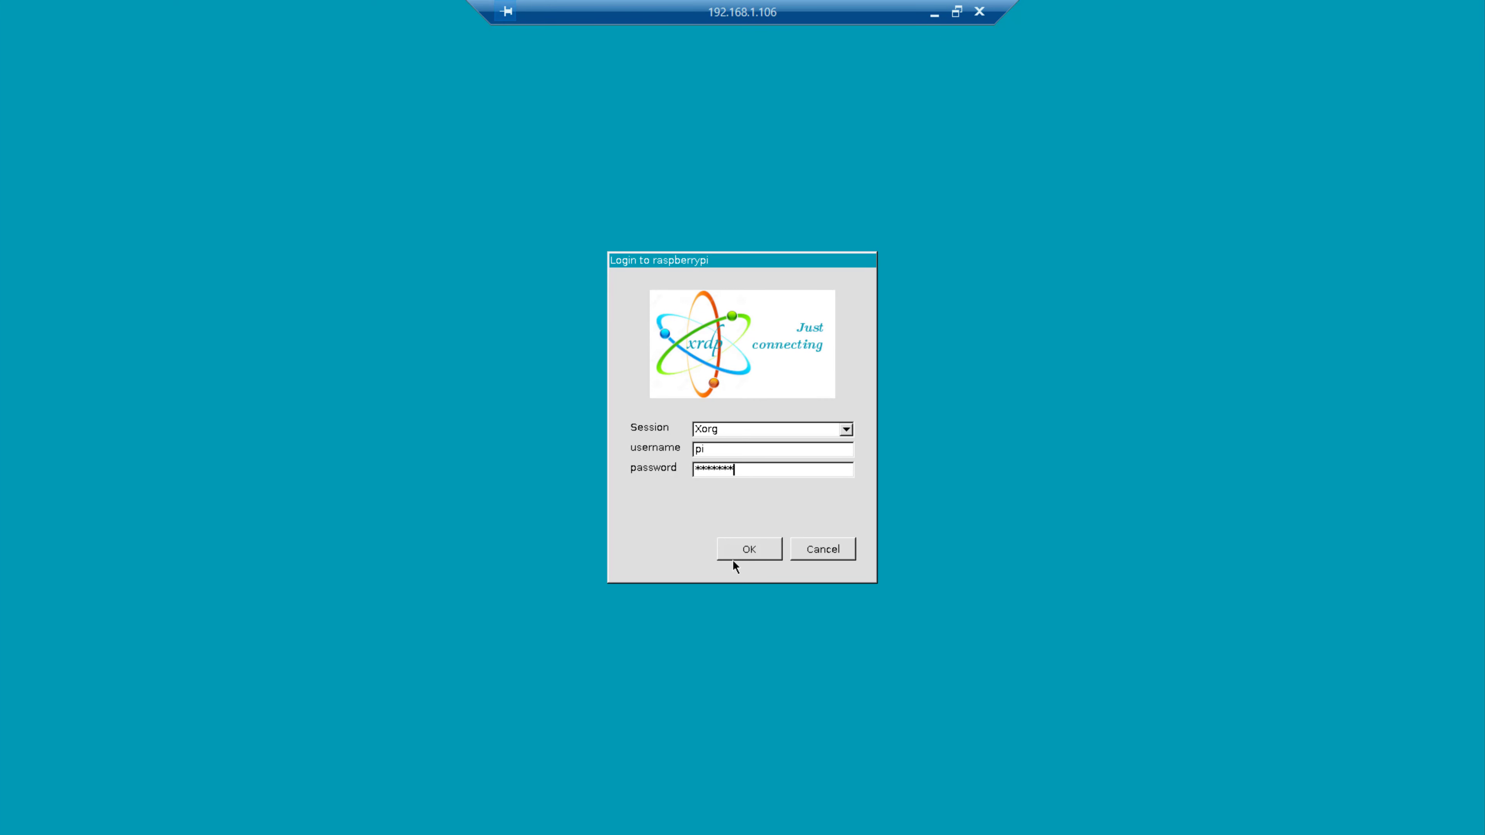
click(733, 559)
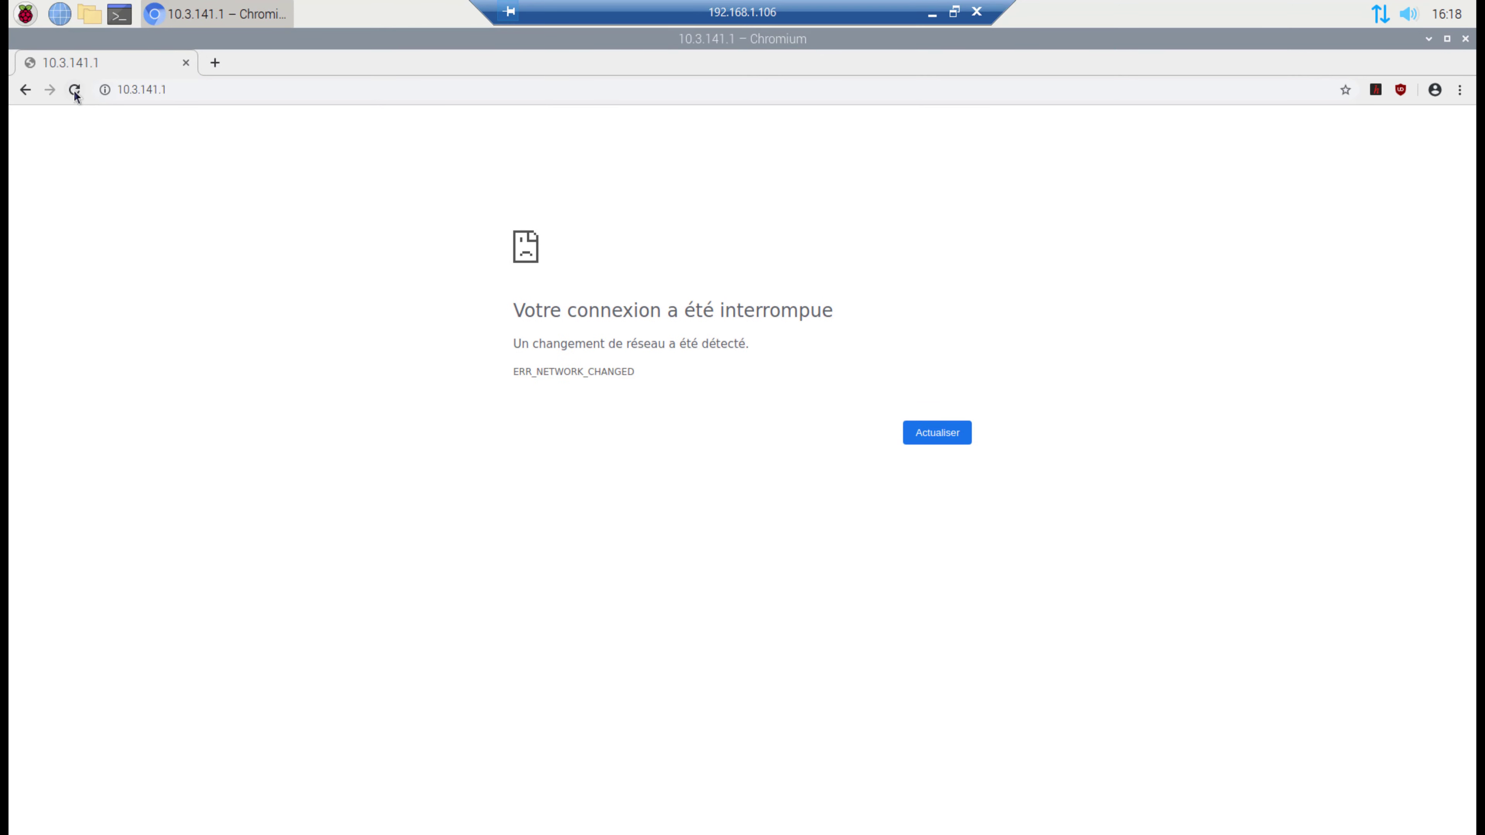
Reload the RaspAP portal at 10.3.141.1 and sign back in.
click(75, 90)
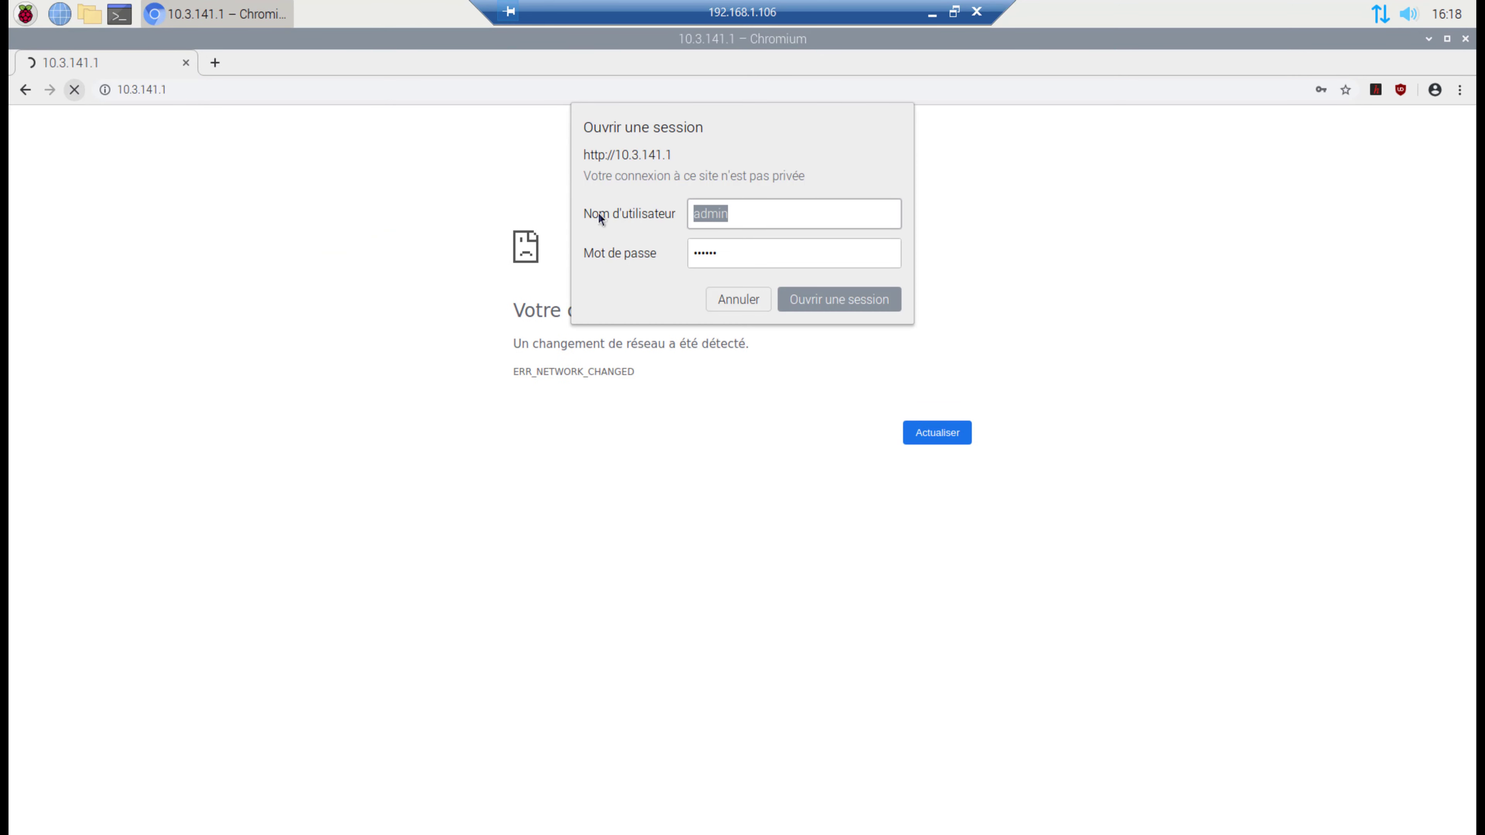
click(790, 291)
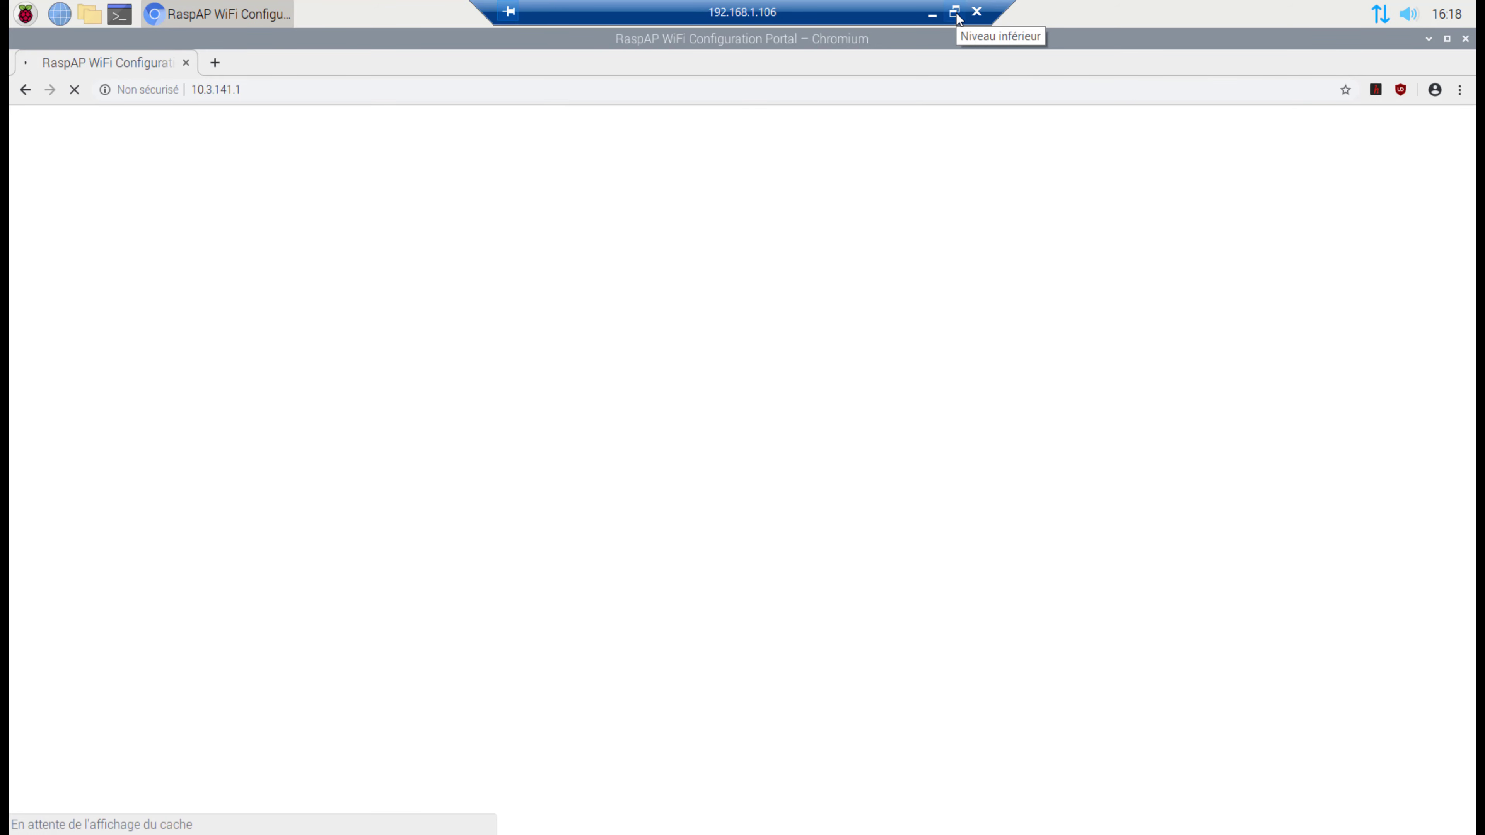
key(super)
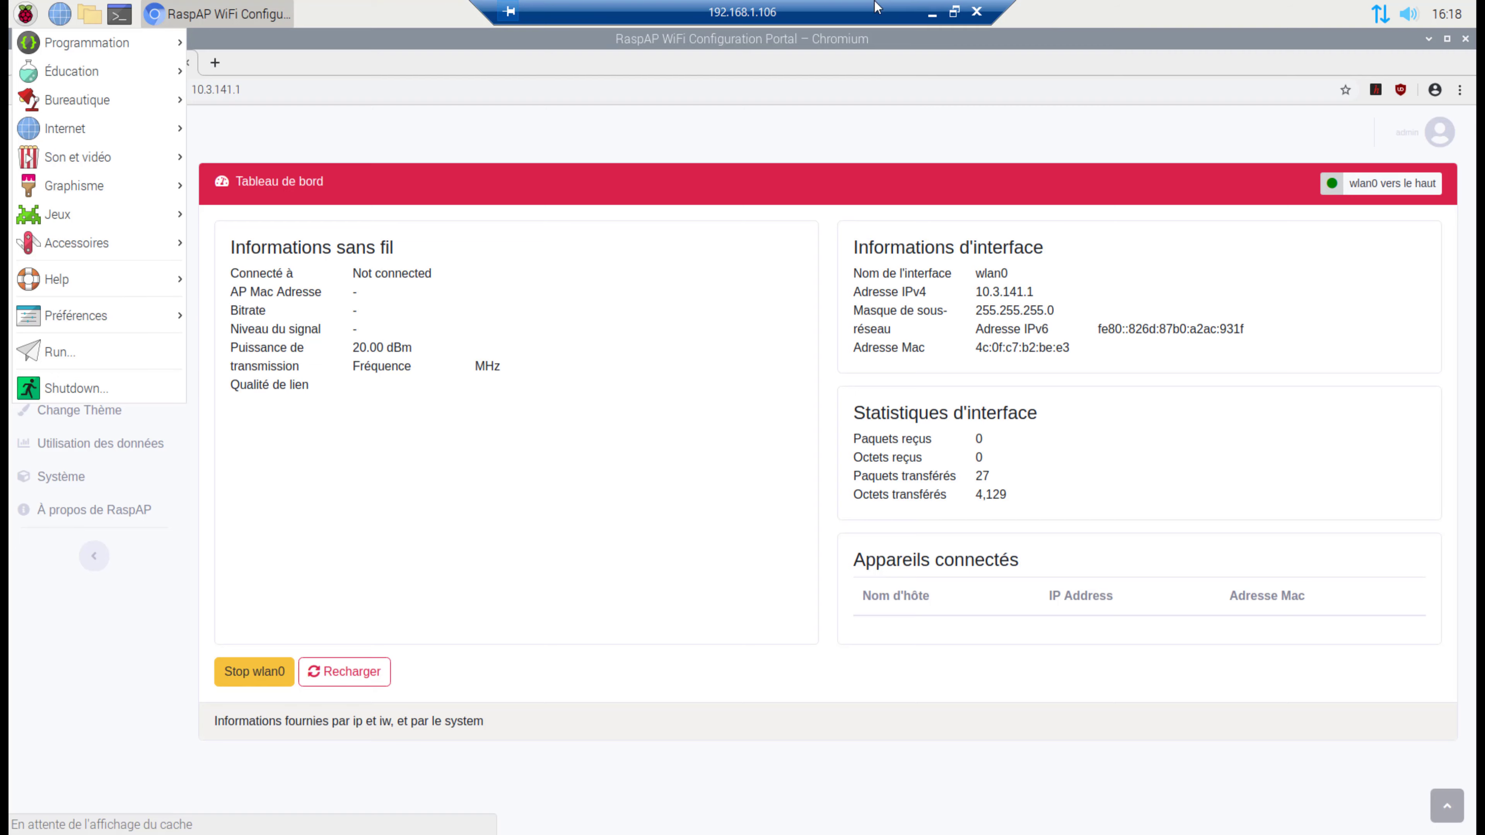
Snap the remote window to the left half, check available Wi-Fi networks, and open hotspot settings.
click(954, 11)
key(super+Left)
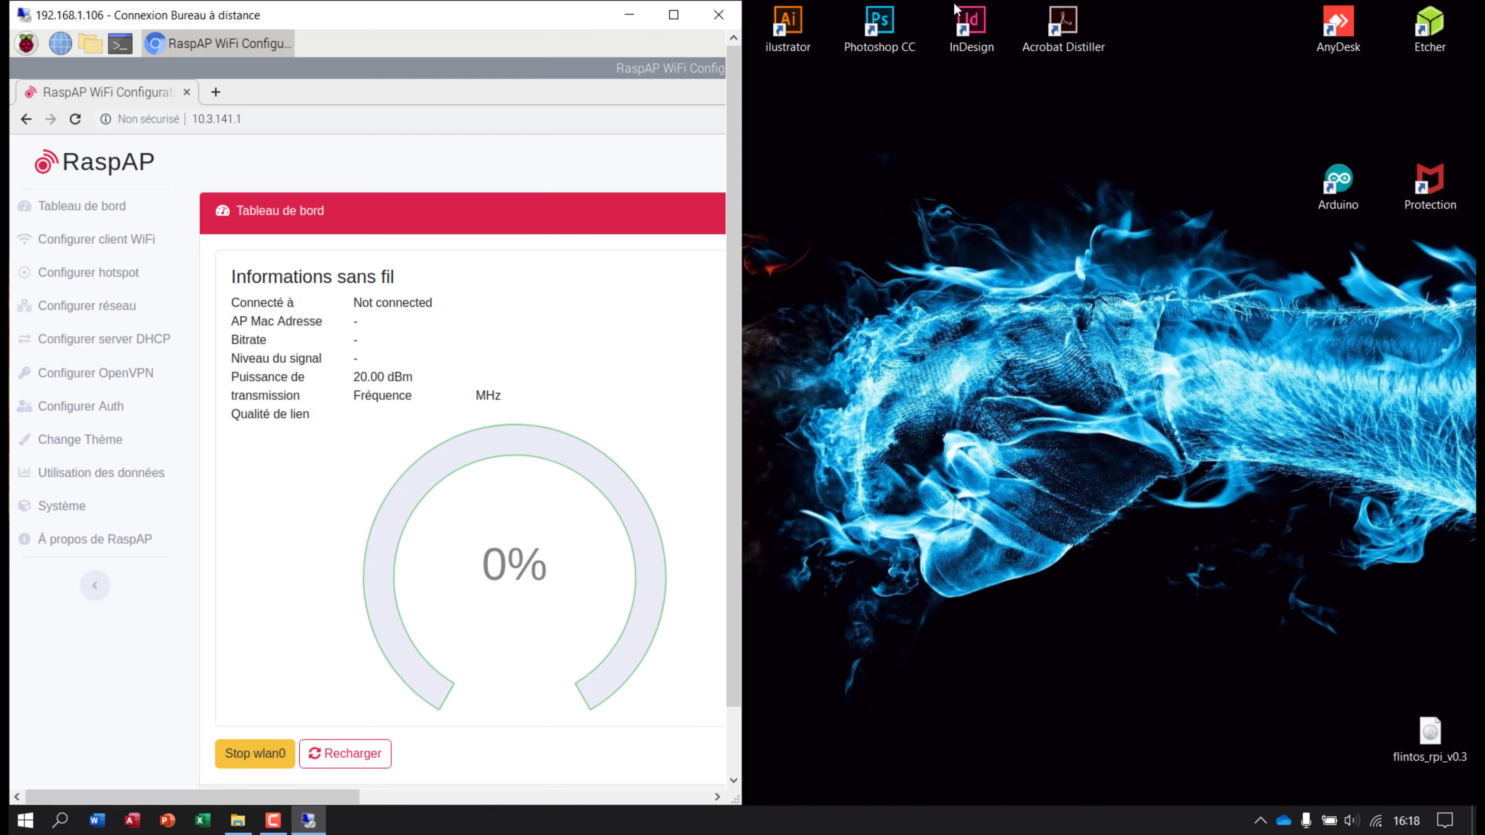
click(972, 658)
click(1372, 826)
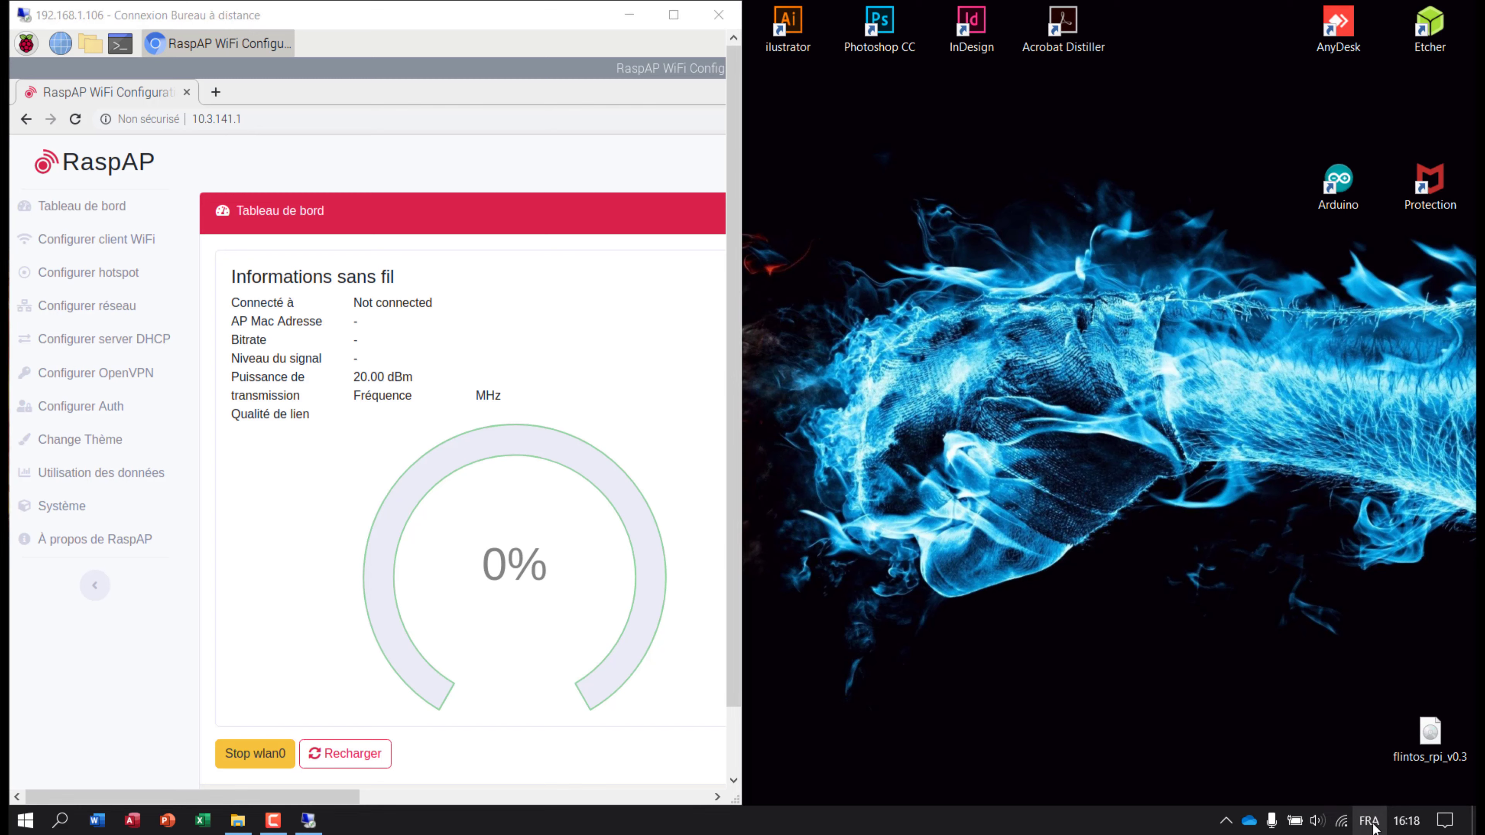
click(1342, 821)
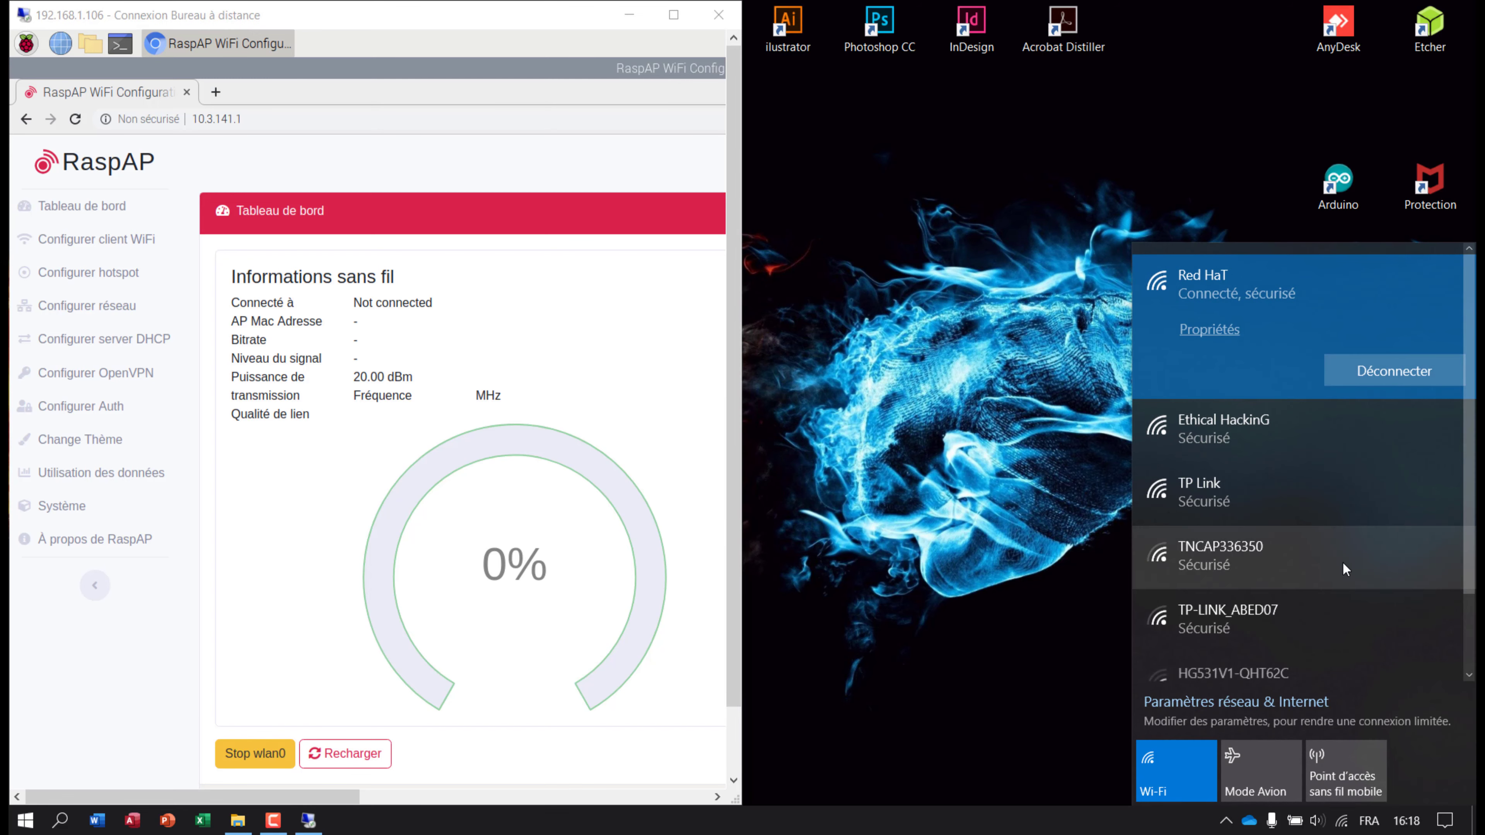
scroll(1344, 570, down, 2)
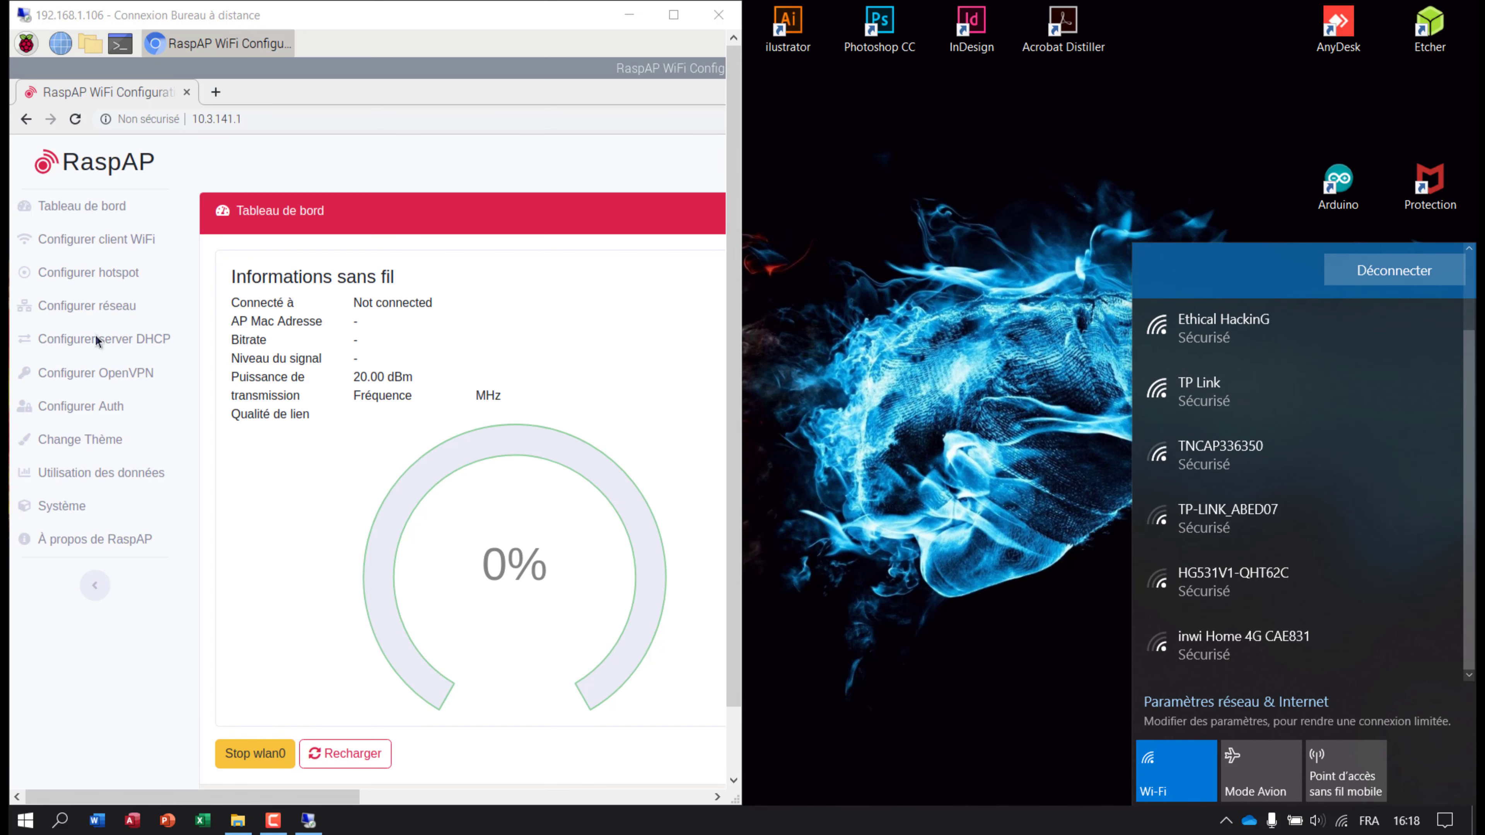
click(96, 280)
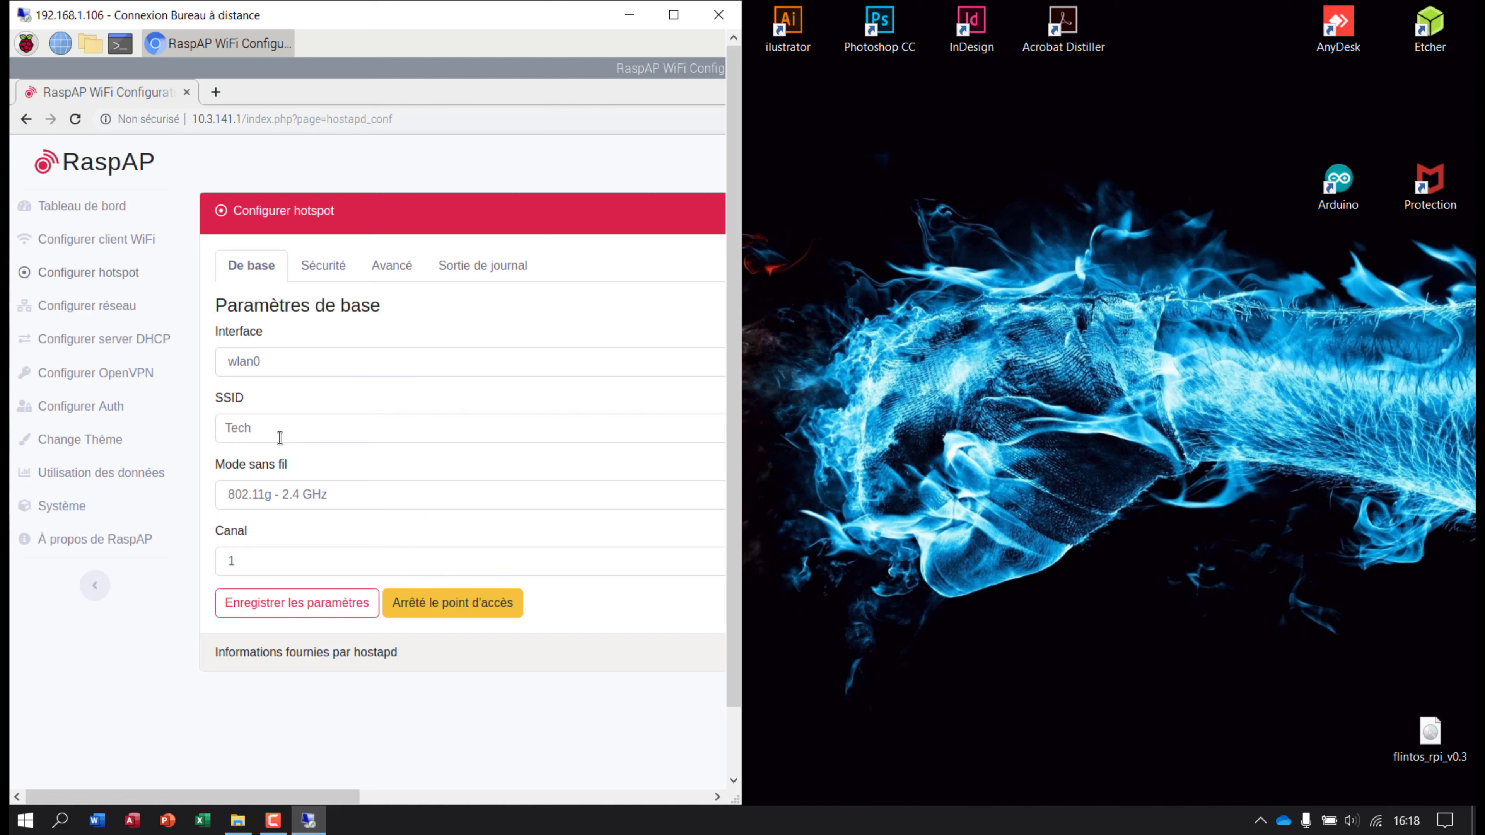
Re-save the hotspot's basic settings, reload the System page, and view the Wi-Fi network list.
click(283, 608)
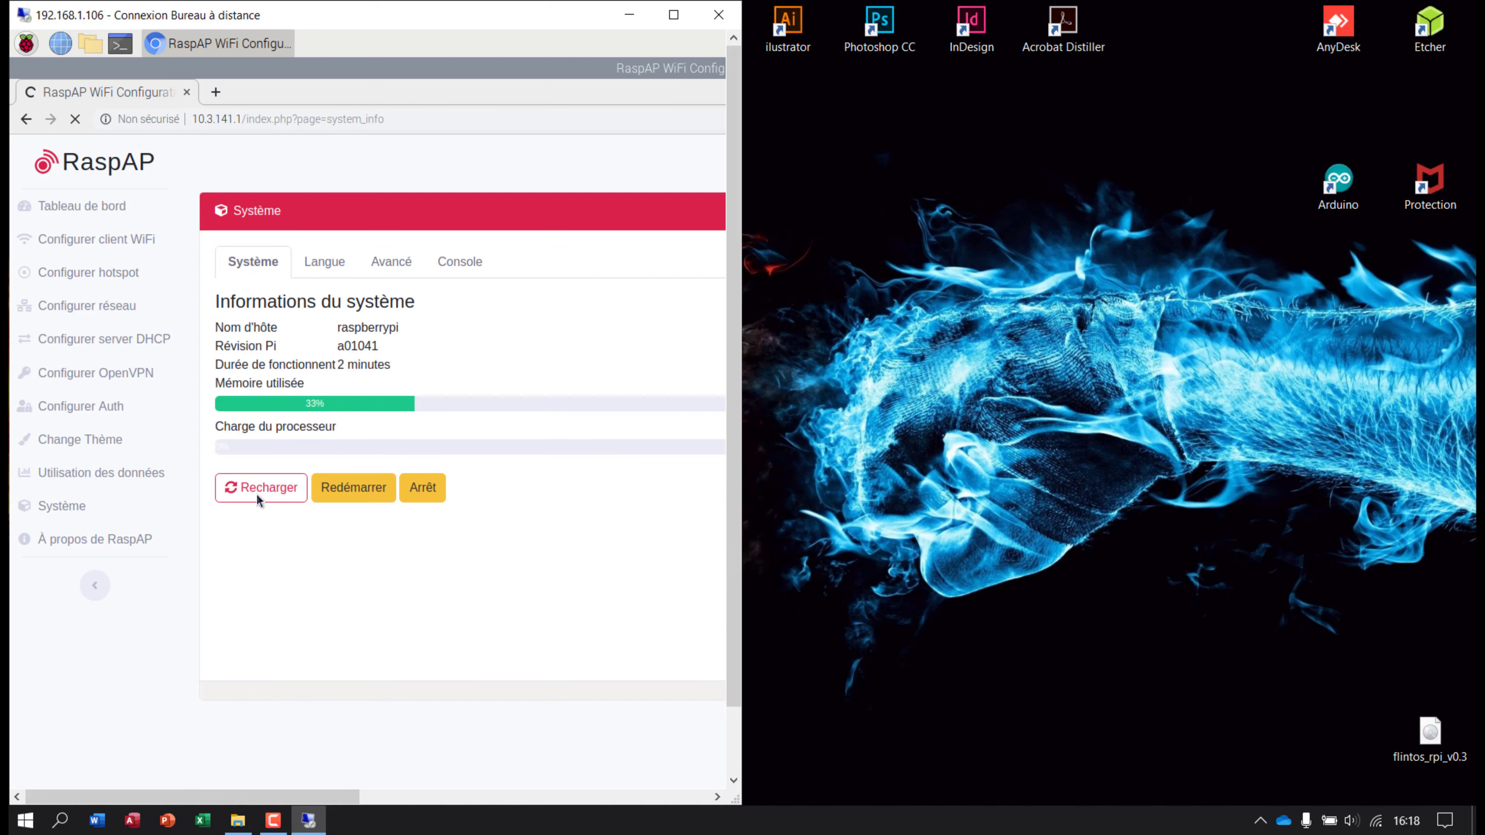
click(252, 491)
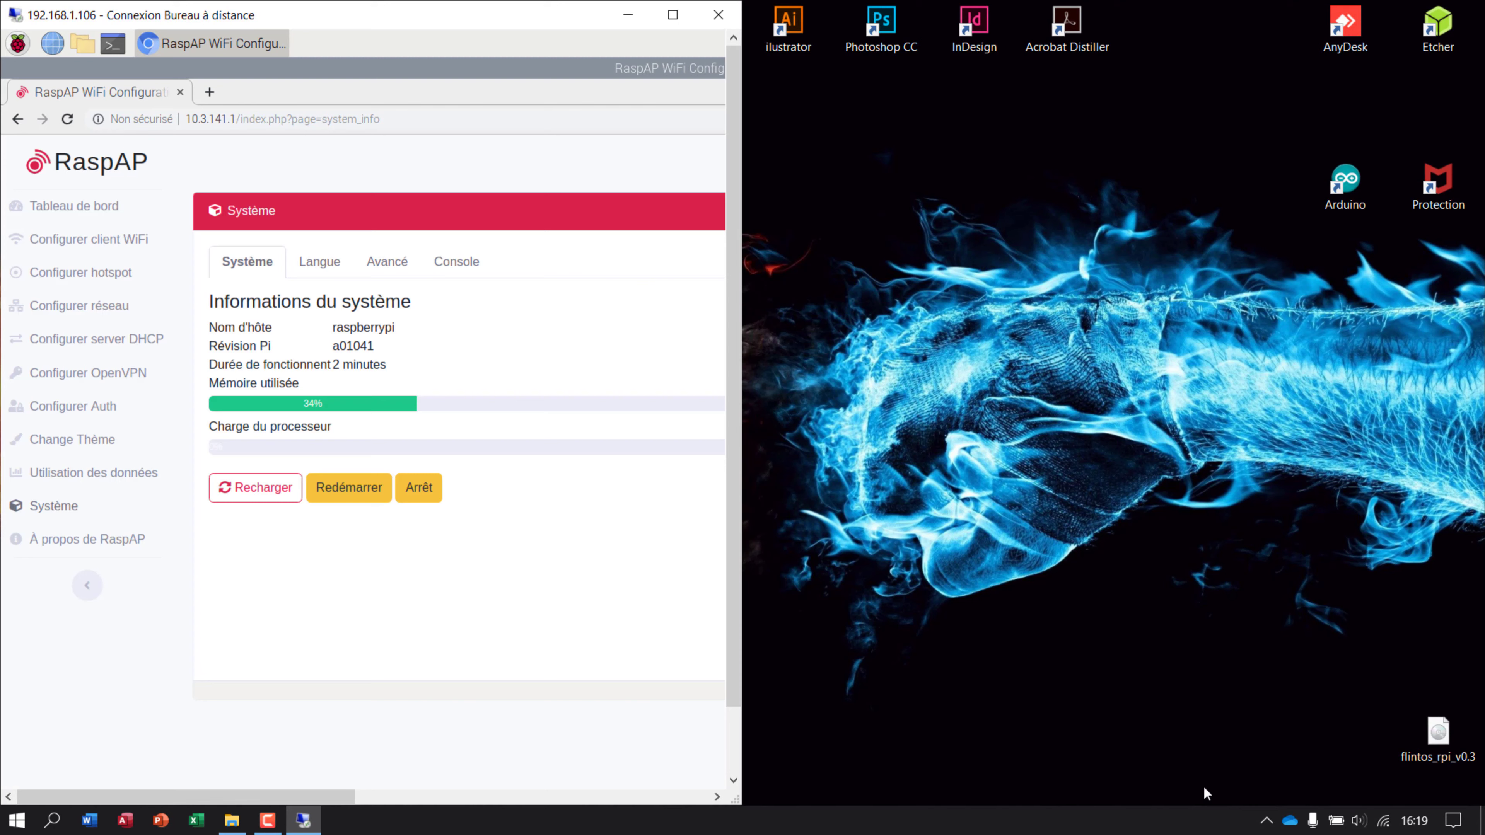
click(1366, 820)
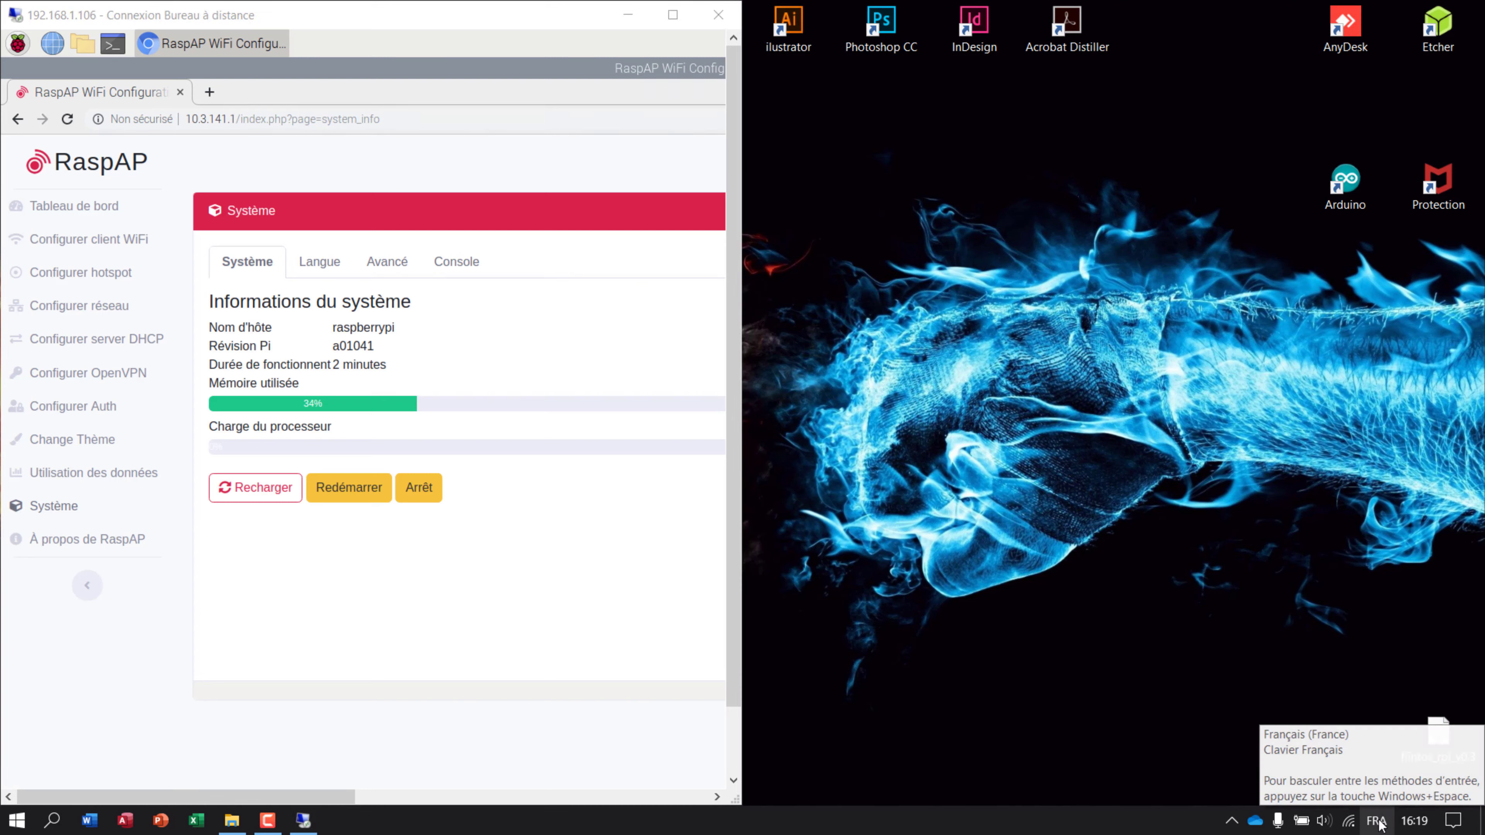
click(1349, 821)
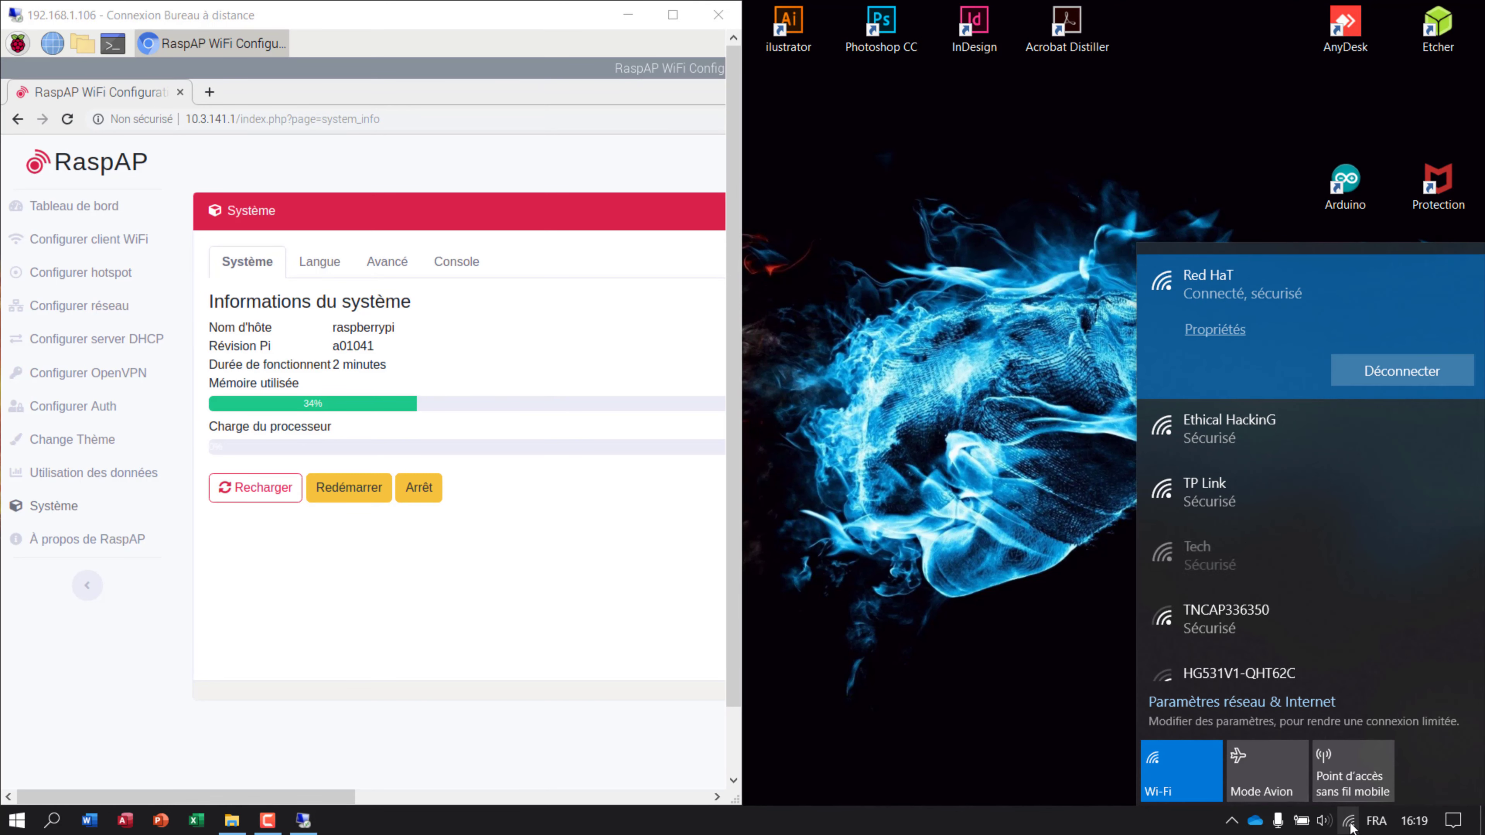
Try connecting to the Tech network, then cancel the pending connection.
click(1238, 559)
click(1338, 562)
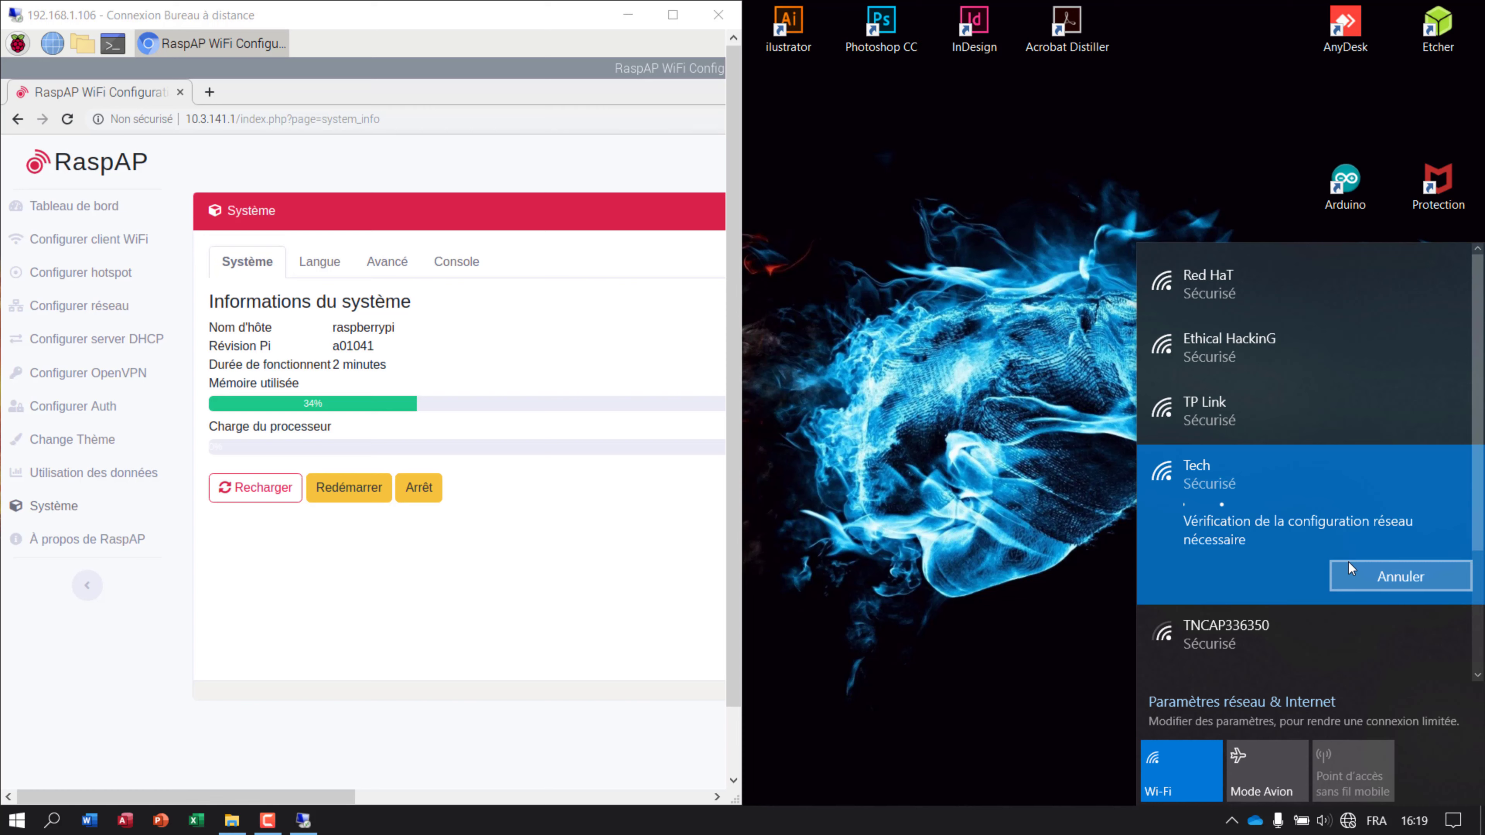
click(1348, 563)
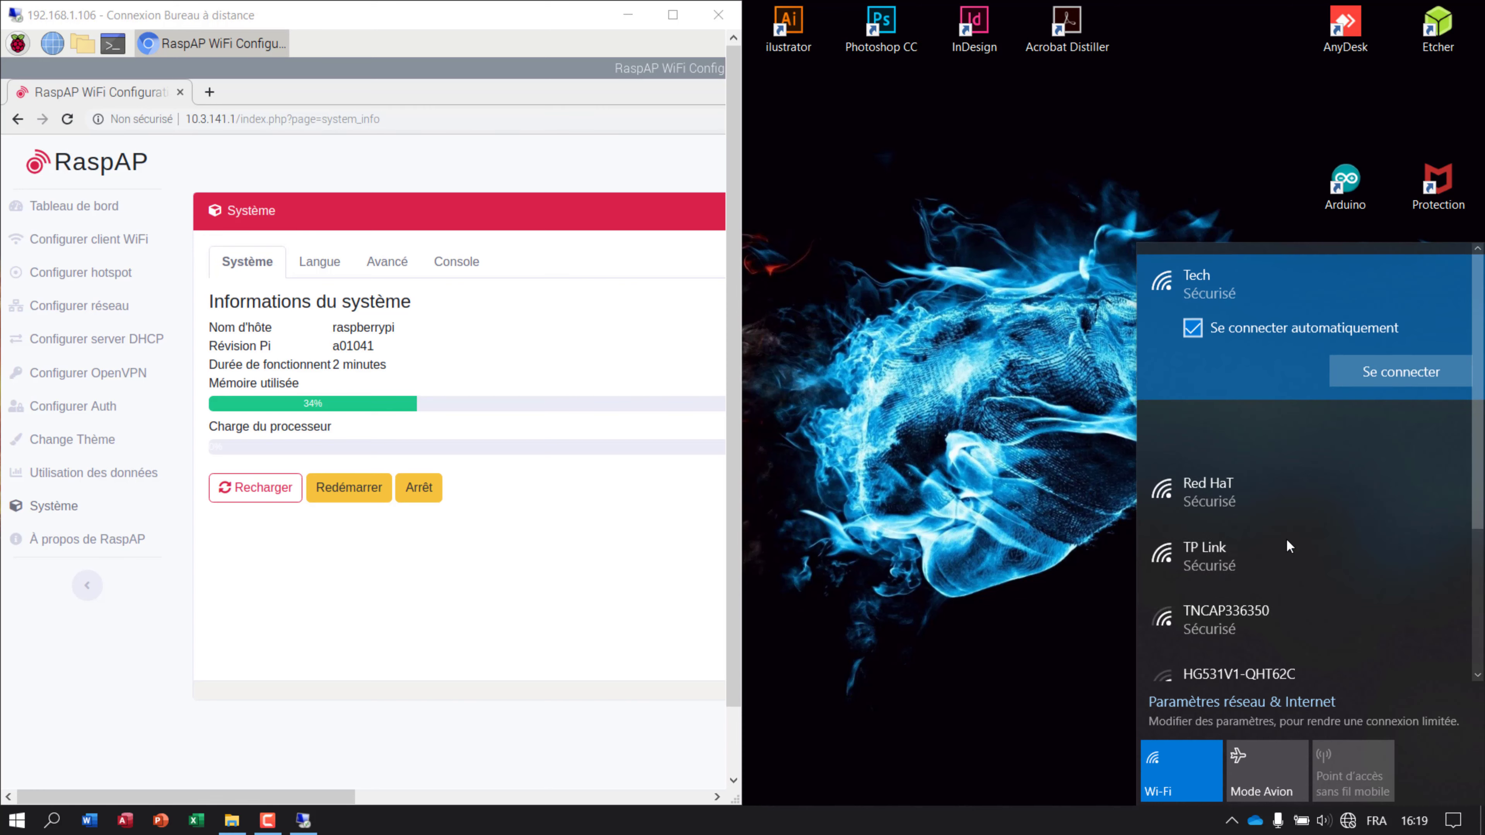
Forget the saved Tech network and start connecting to it again.
right_click(1270, 359)
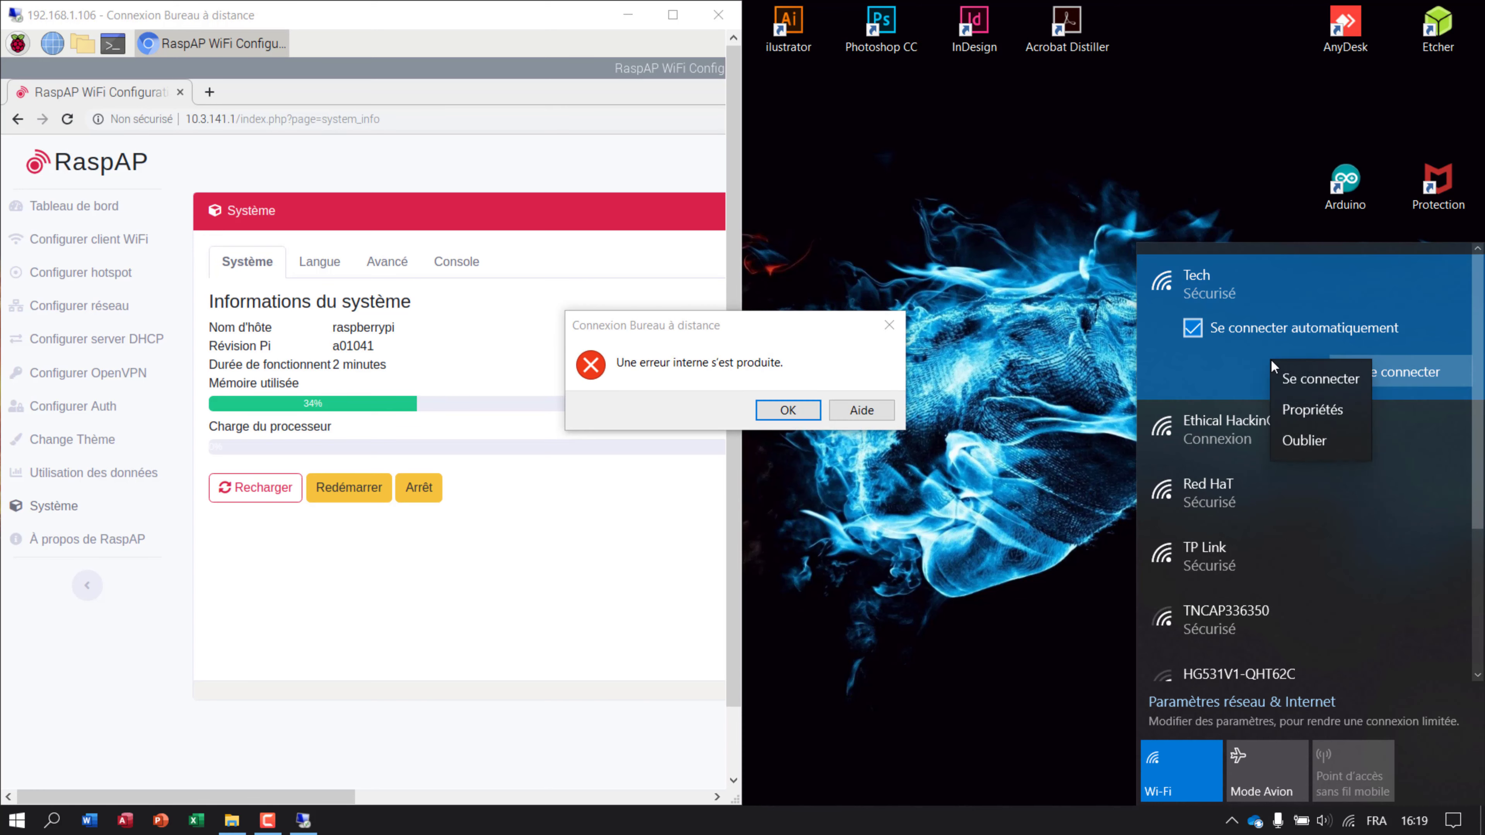
click(1294, 441)
click(1417, 378)
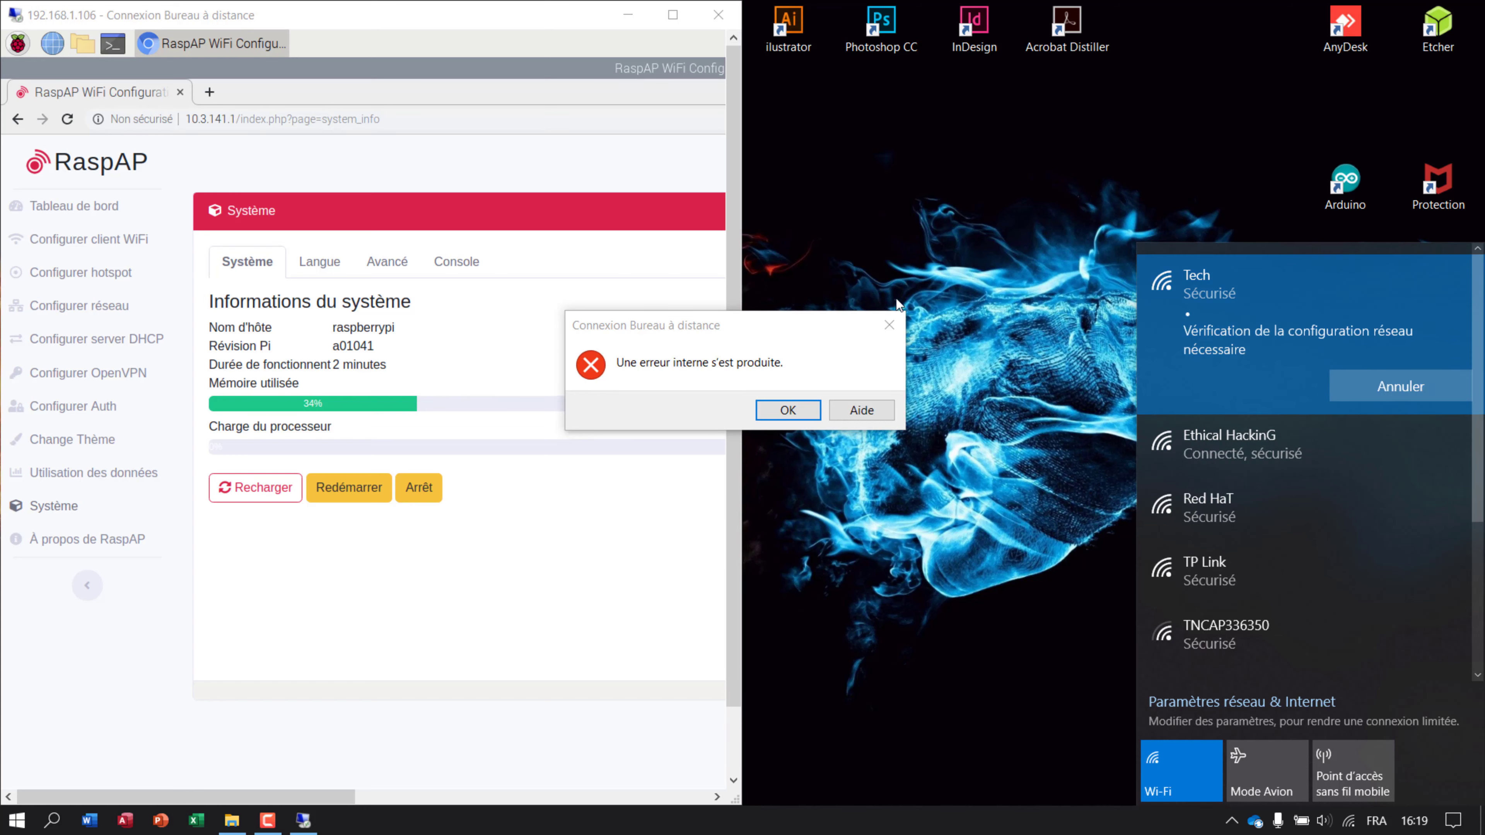
Dismiss the RDP error, join Tech with its security key, and allow the PC to be discoverable.
click(888, 323)
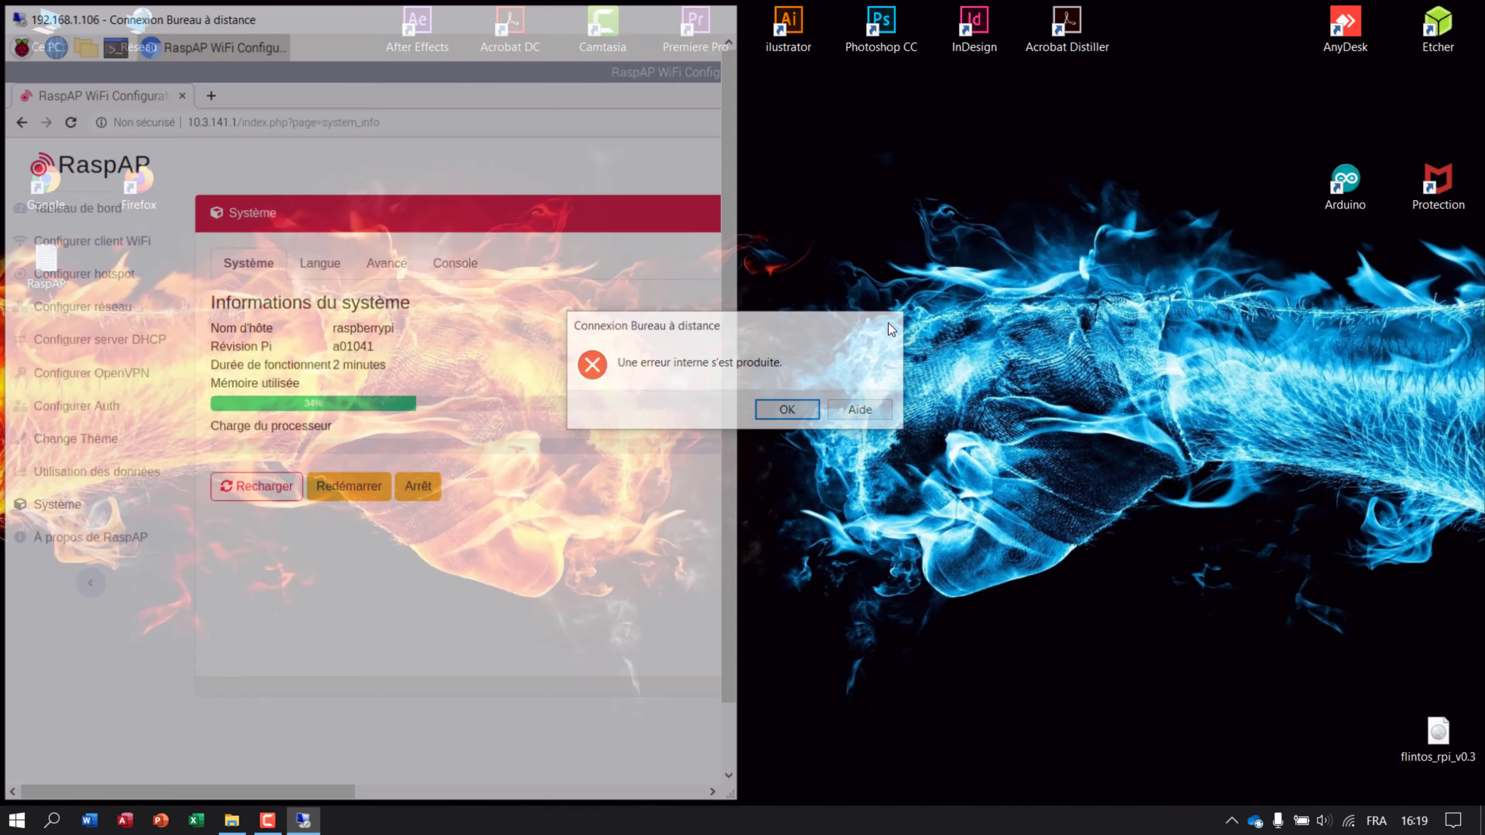
click(1348, 821)
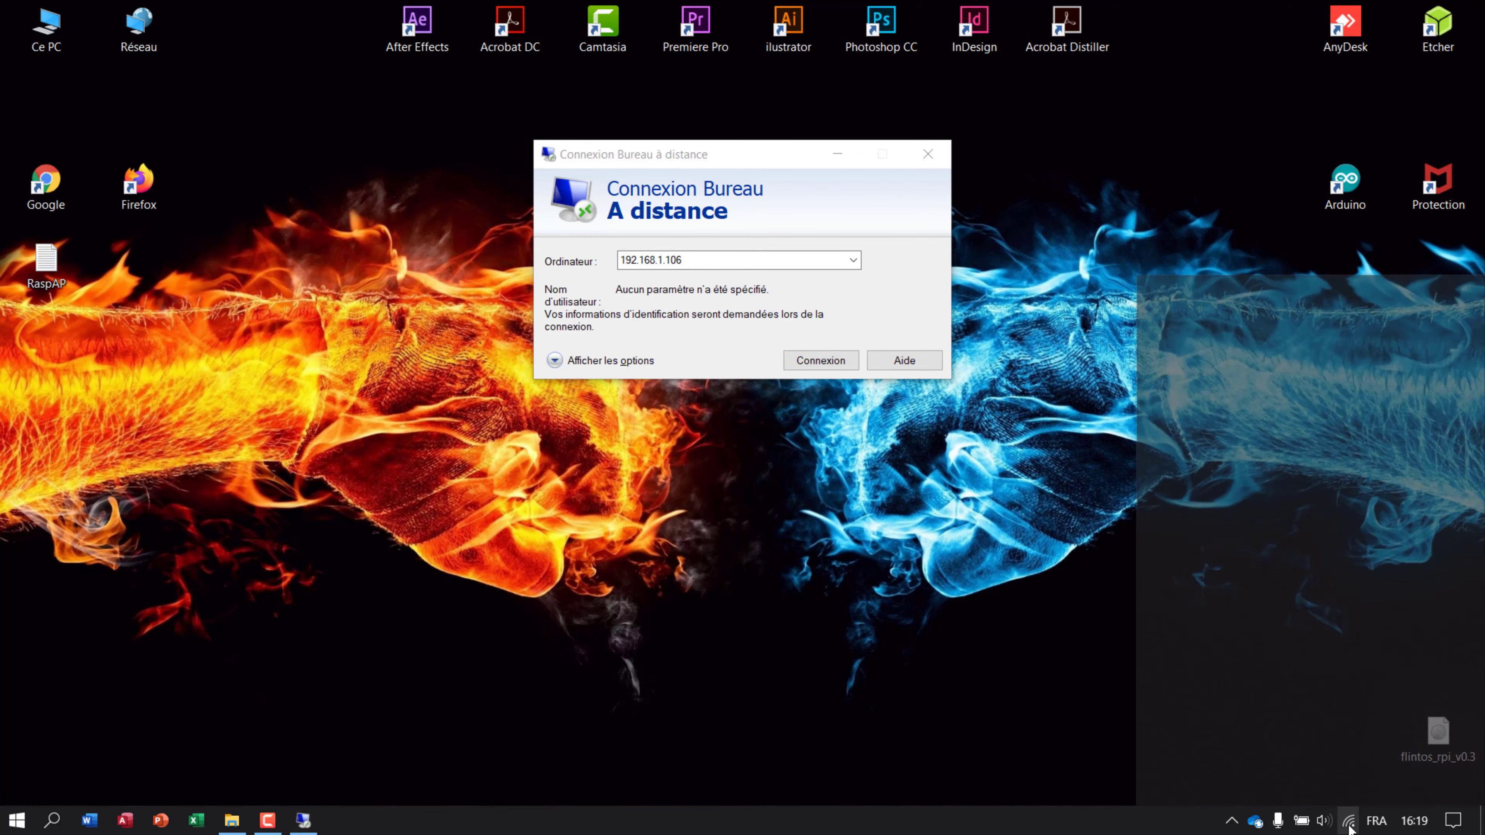
click(1235, 552)
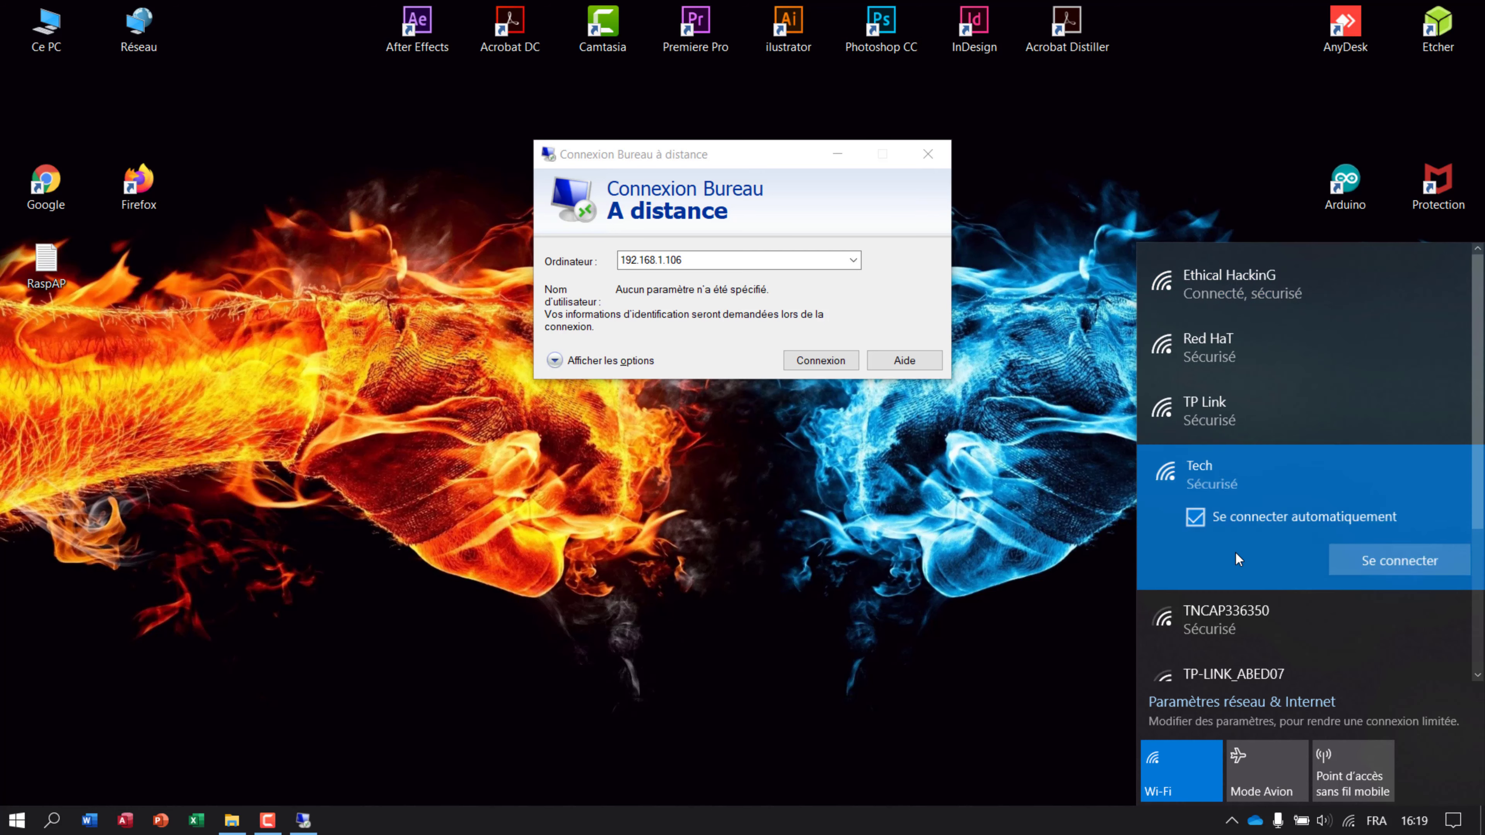
click(1373, 568)
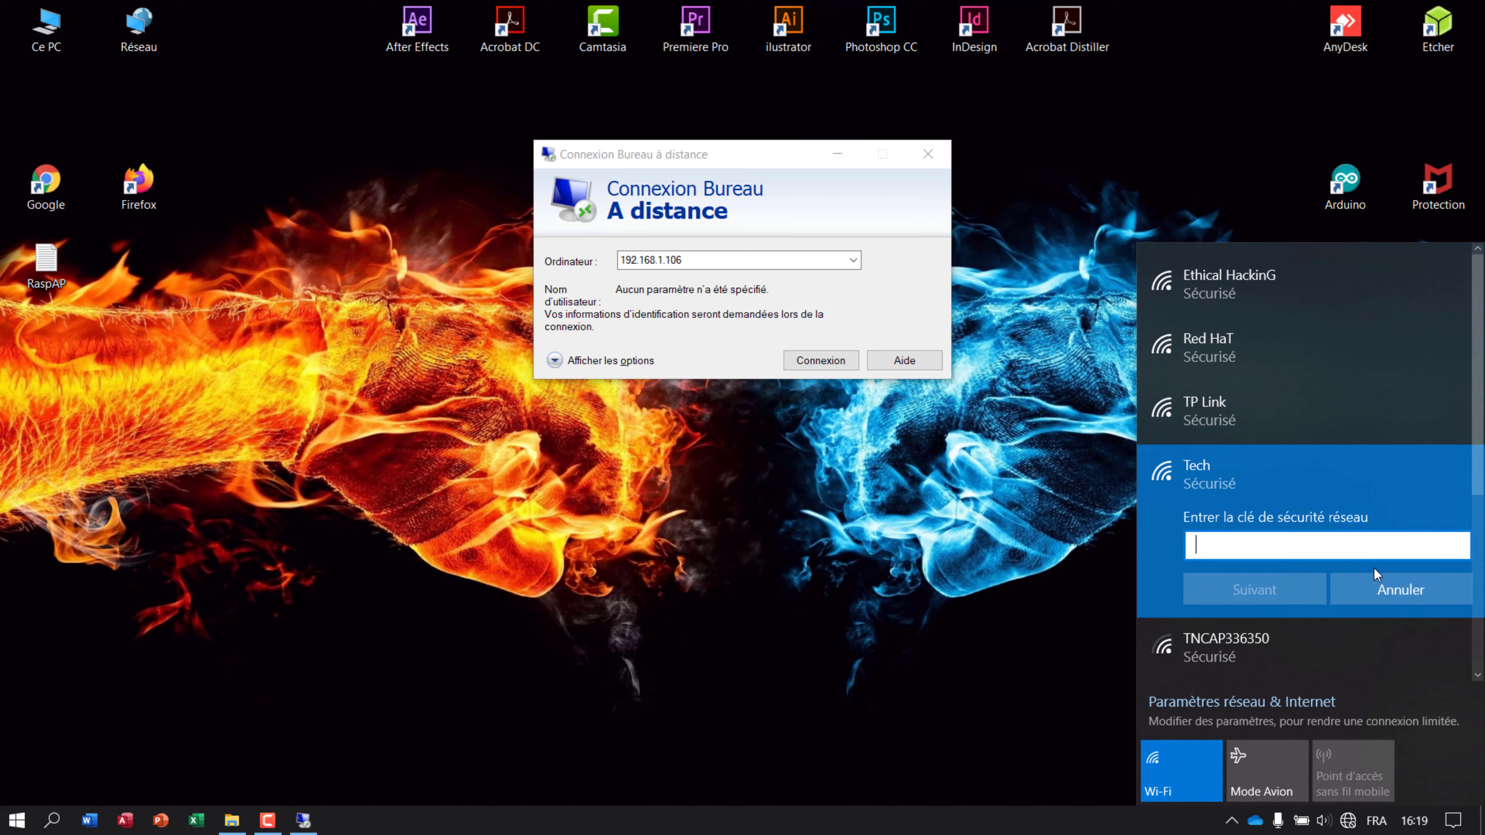
text(•••••••••)
click(1291, 602)
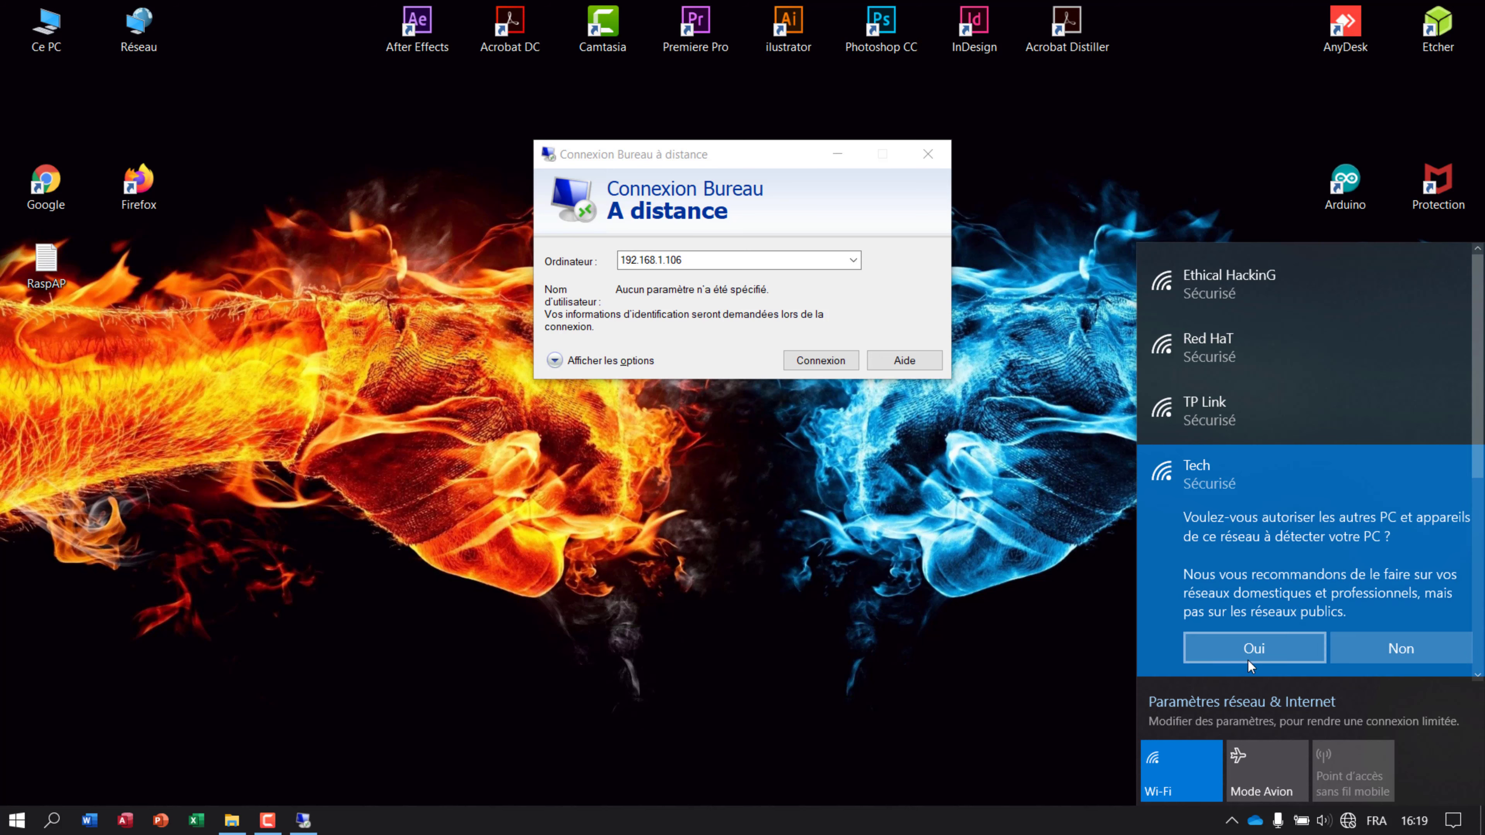
click(1248, 660)
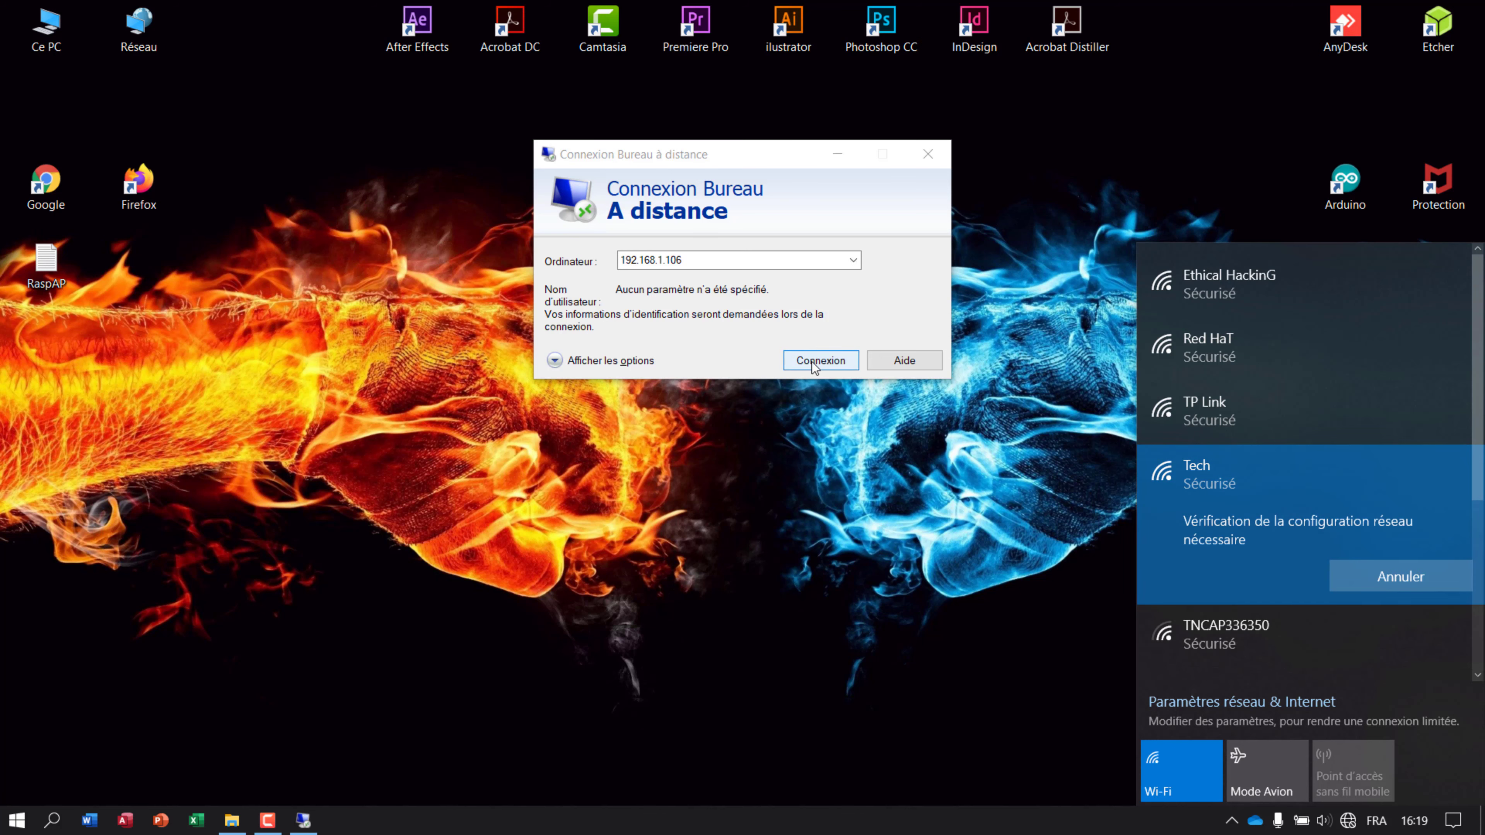
Replace the remote address 192.168.1.106 with 10.3.141.1 from history and connect.
click(703, 262)
double_click(703, 262)
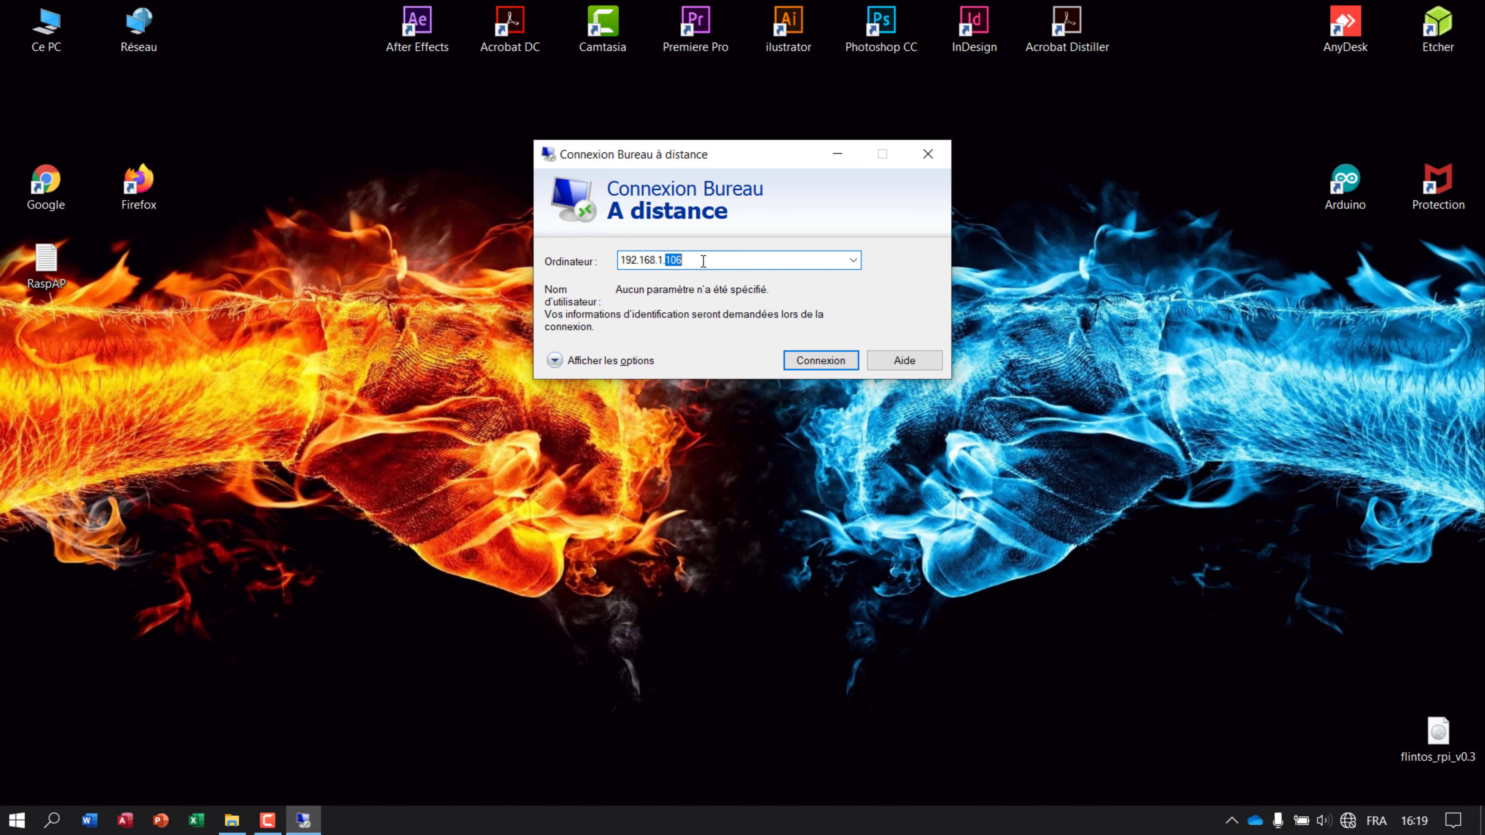
click(704, 262)
double_click(703, 261)
click(704, 261)
key(BackSpace)
key(BackSpace)
key(BackSpace)
key(BackSpace)
key(BackSpace)
key(BackSpace)
key(BackSpace)
key(BackSpace)
key(BackSpace)
key(BackSpace)
key(BackSpace)
key(BackSpace)
key(BackSpace)
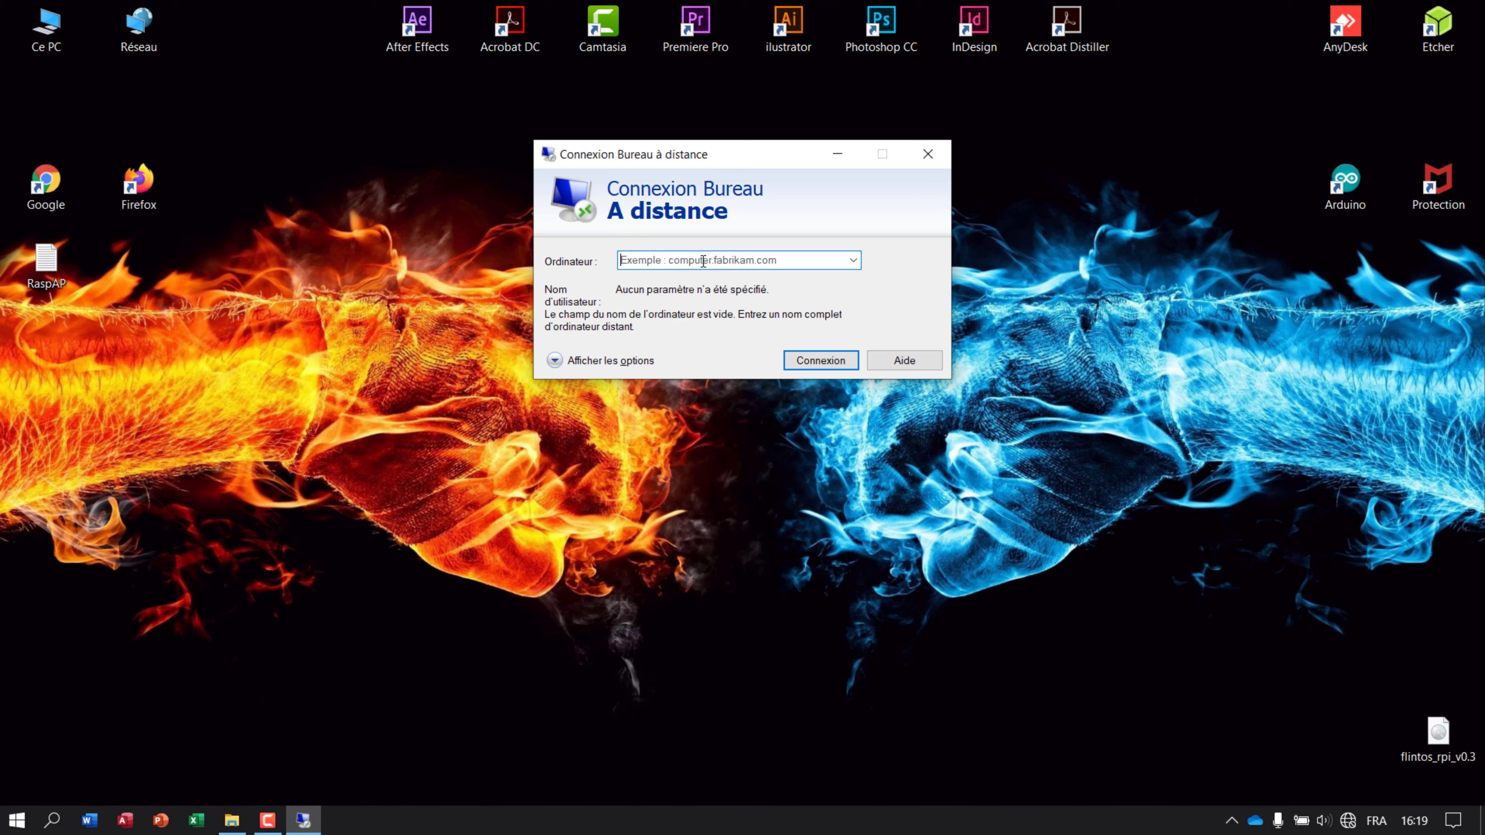
text(10.3.141.1)
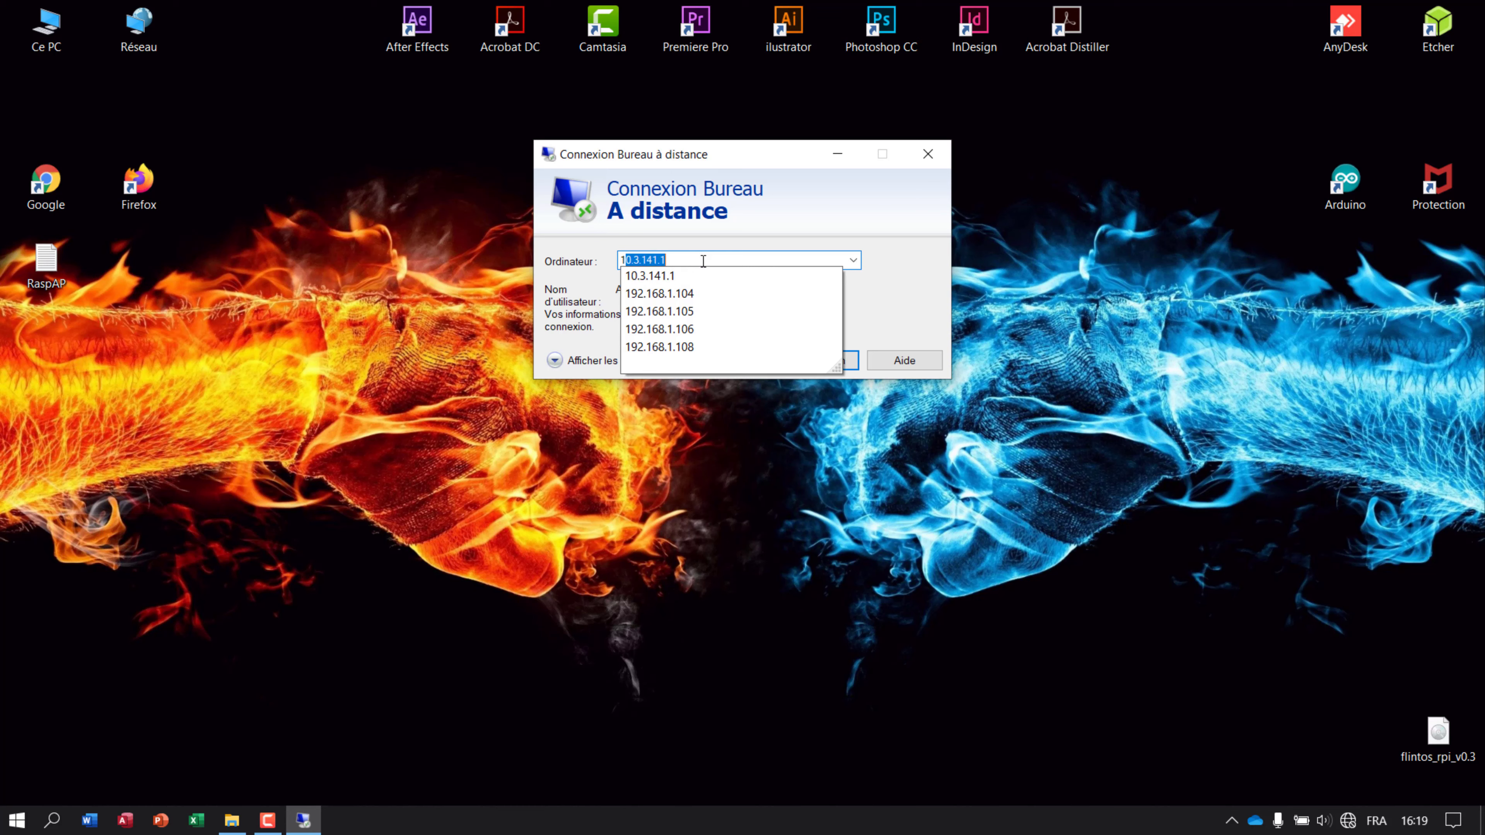
click(678, 283)
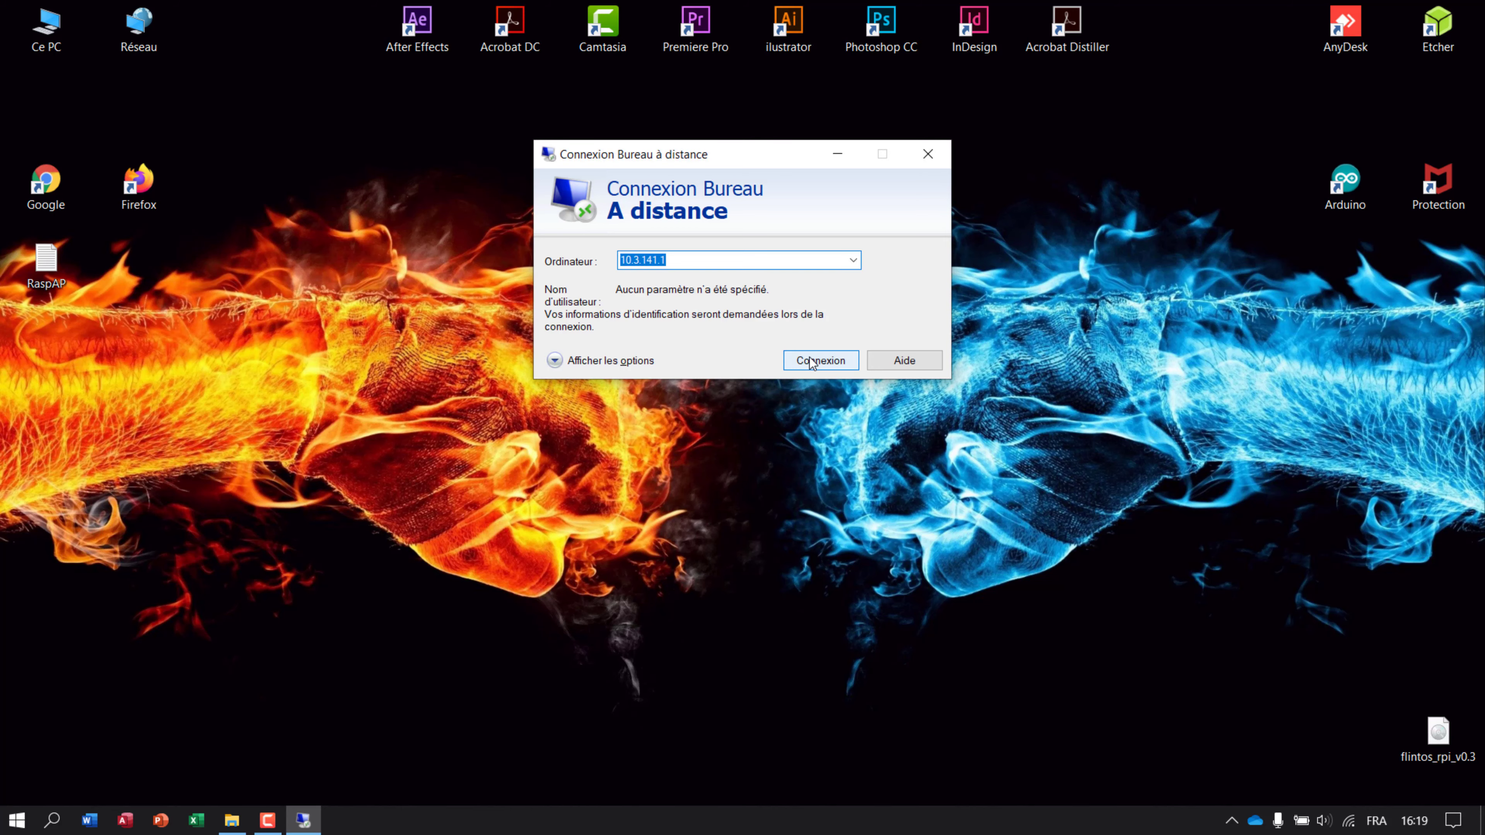
click(821, 360)
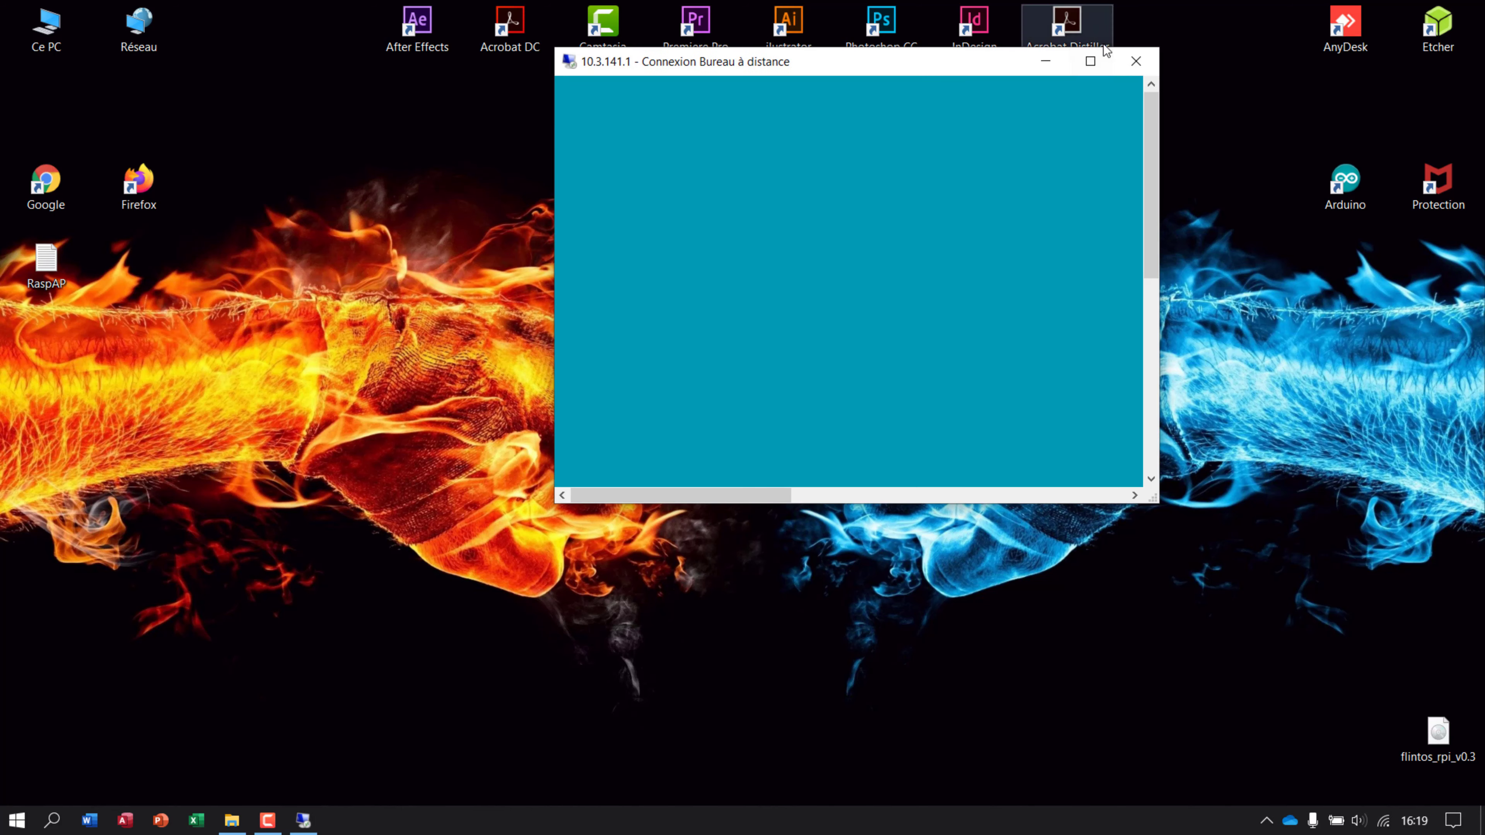
Maximize the session and log in to the Pi's xrdp desktop with its username and password.
click(1090, 61)
text(pi)
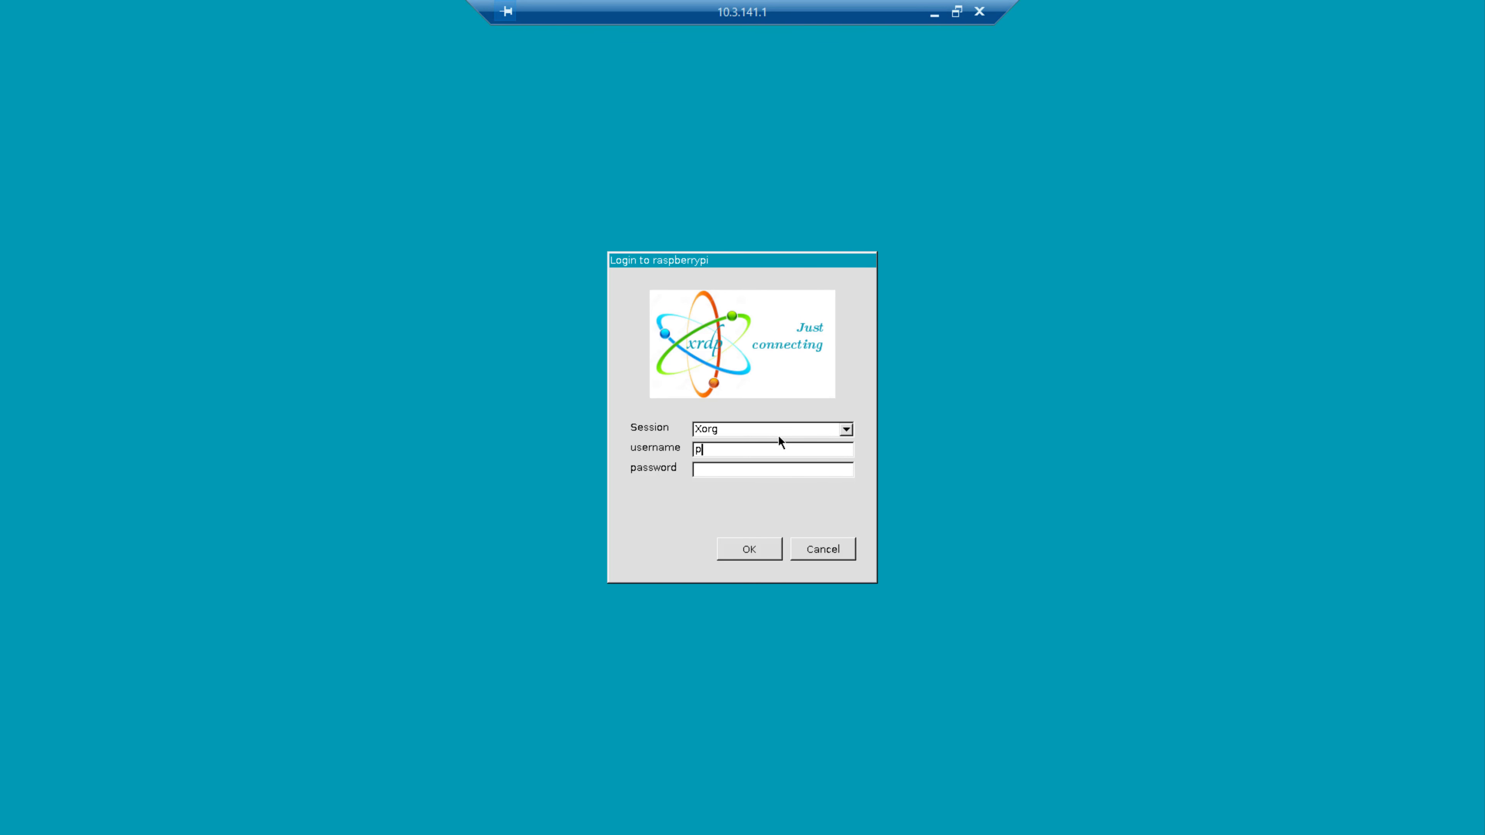
key(Tab)
text(raspber)
key(Return)
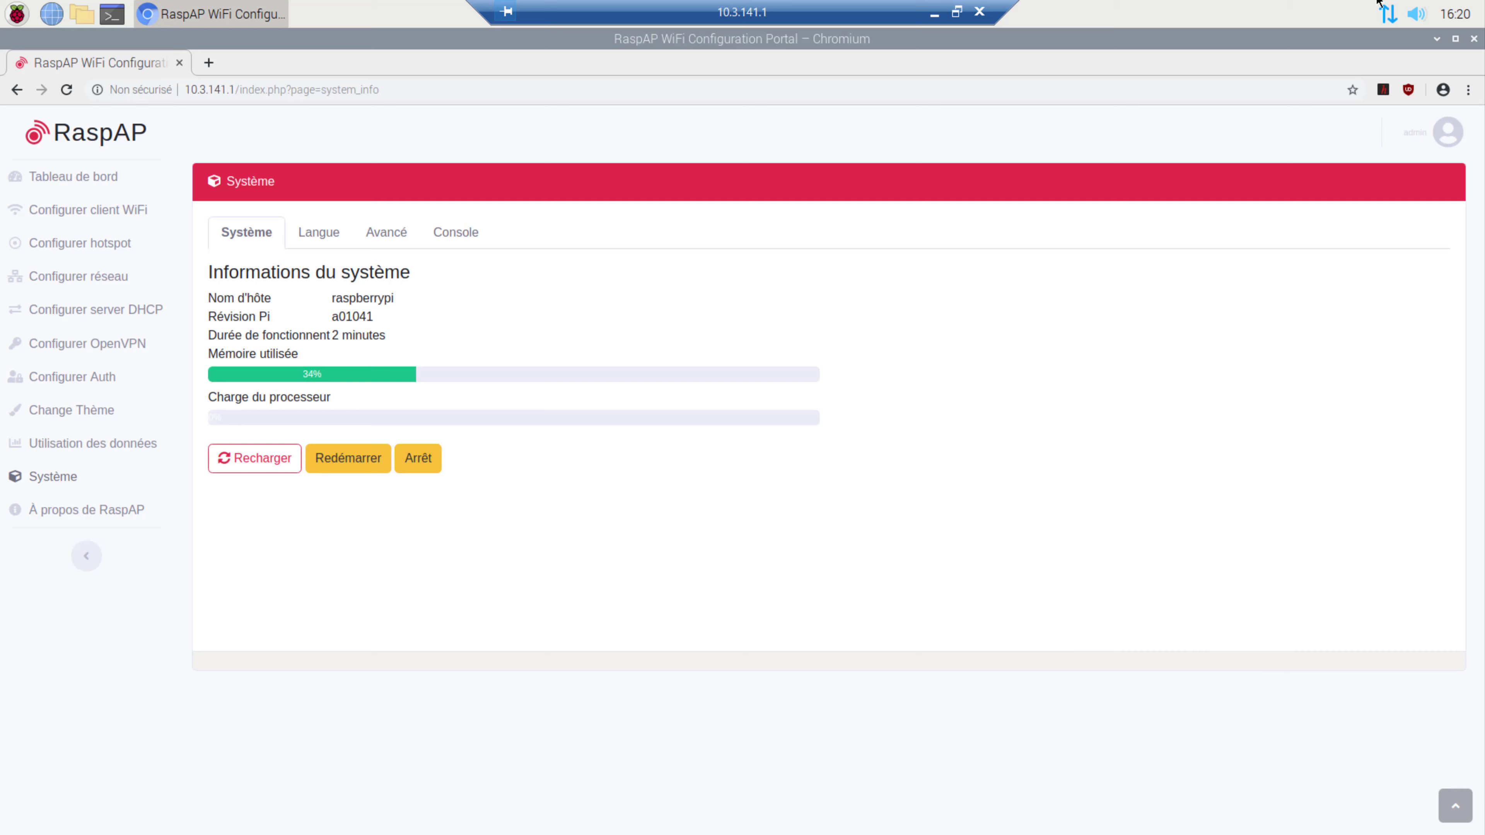
Window the remote session and confirm Windows is connected to Tech.
click(956, 12)
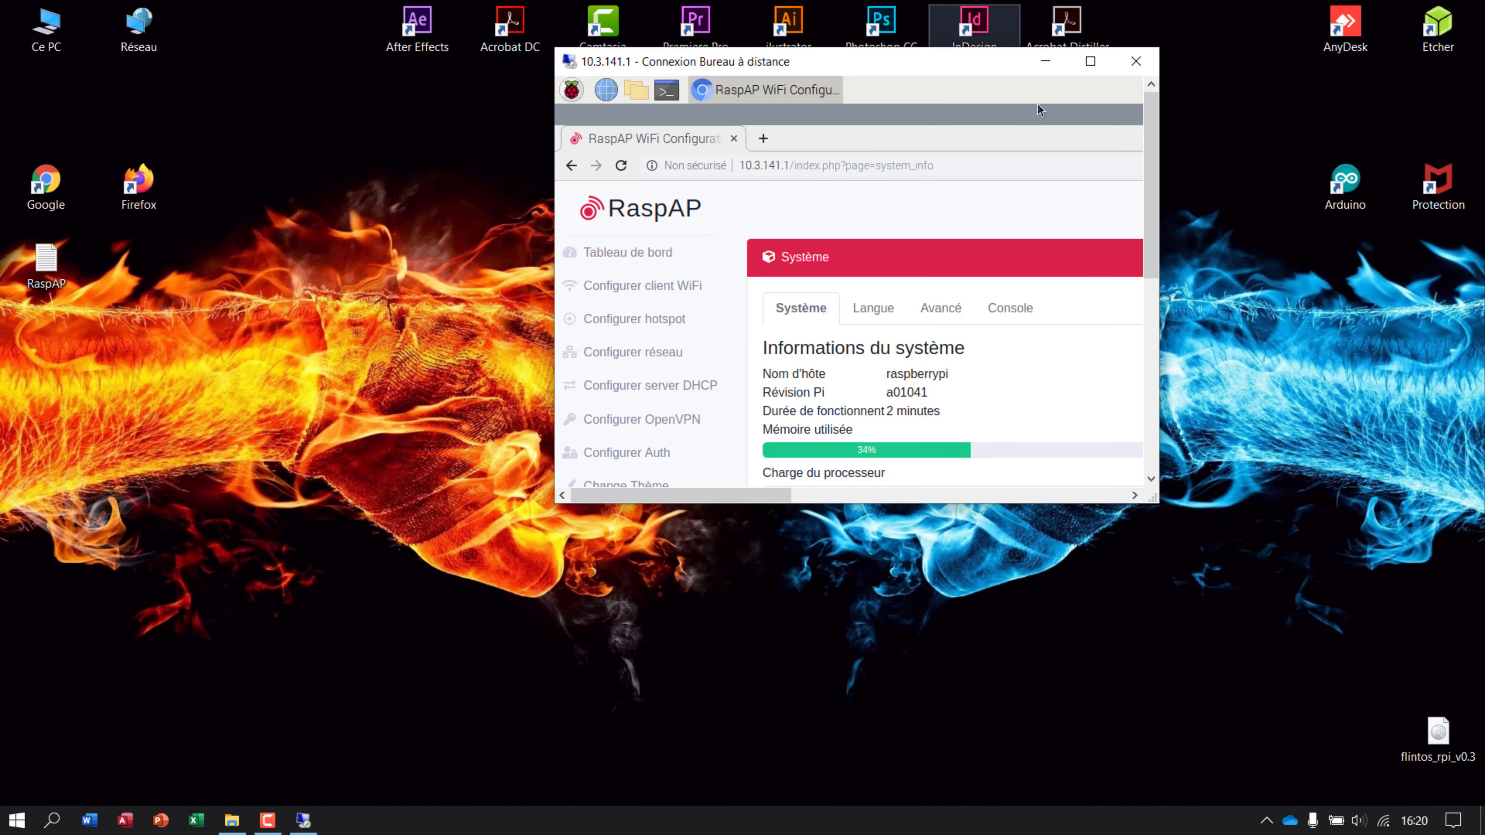
click(1389, 823)
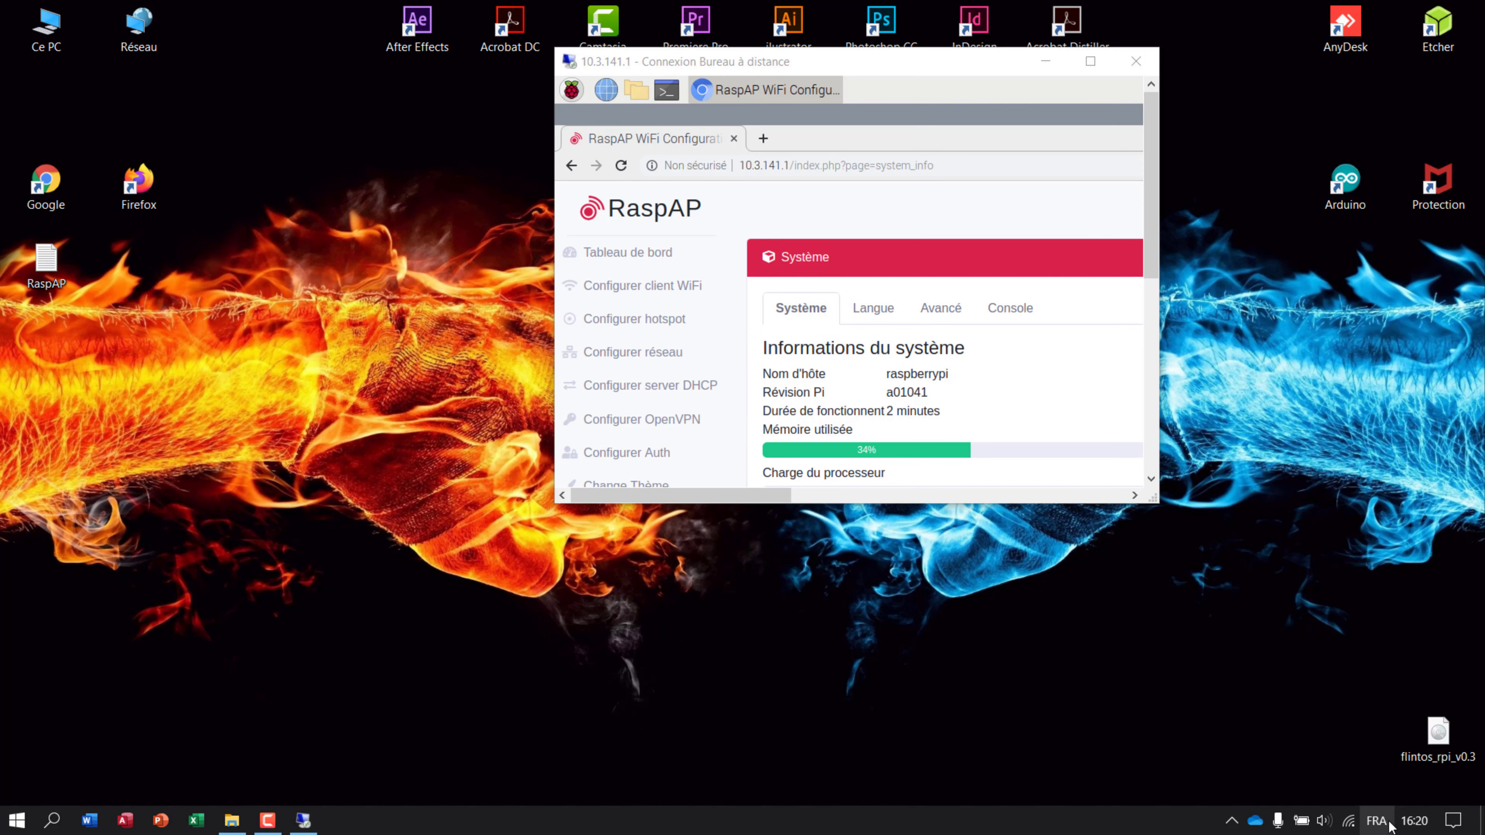
click(1348, 821)
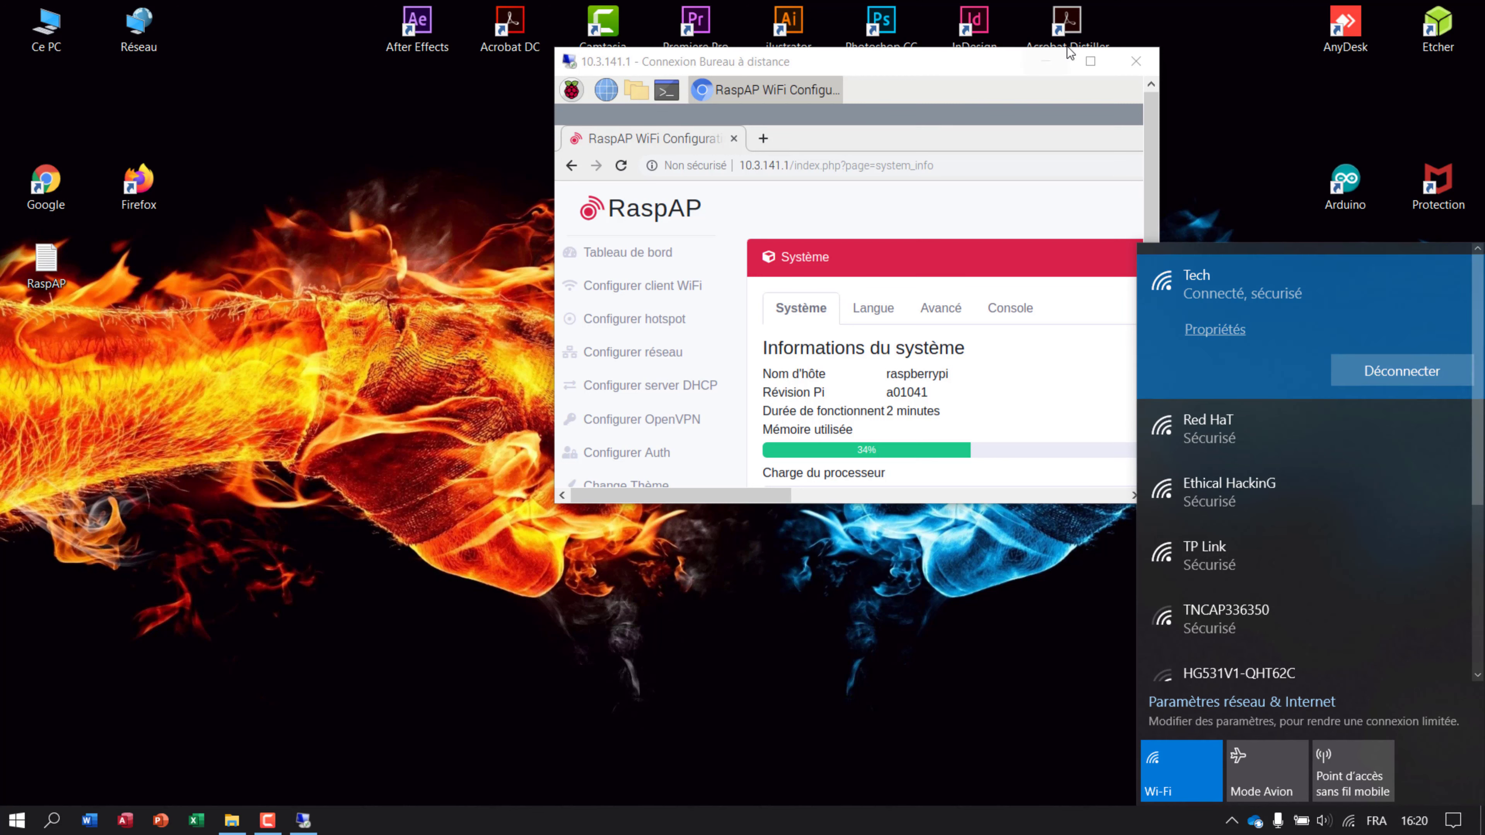
Launch Google Chrome and run a search for google.
double_click(59, 187)
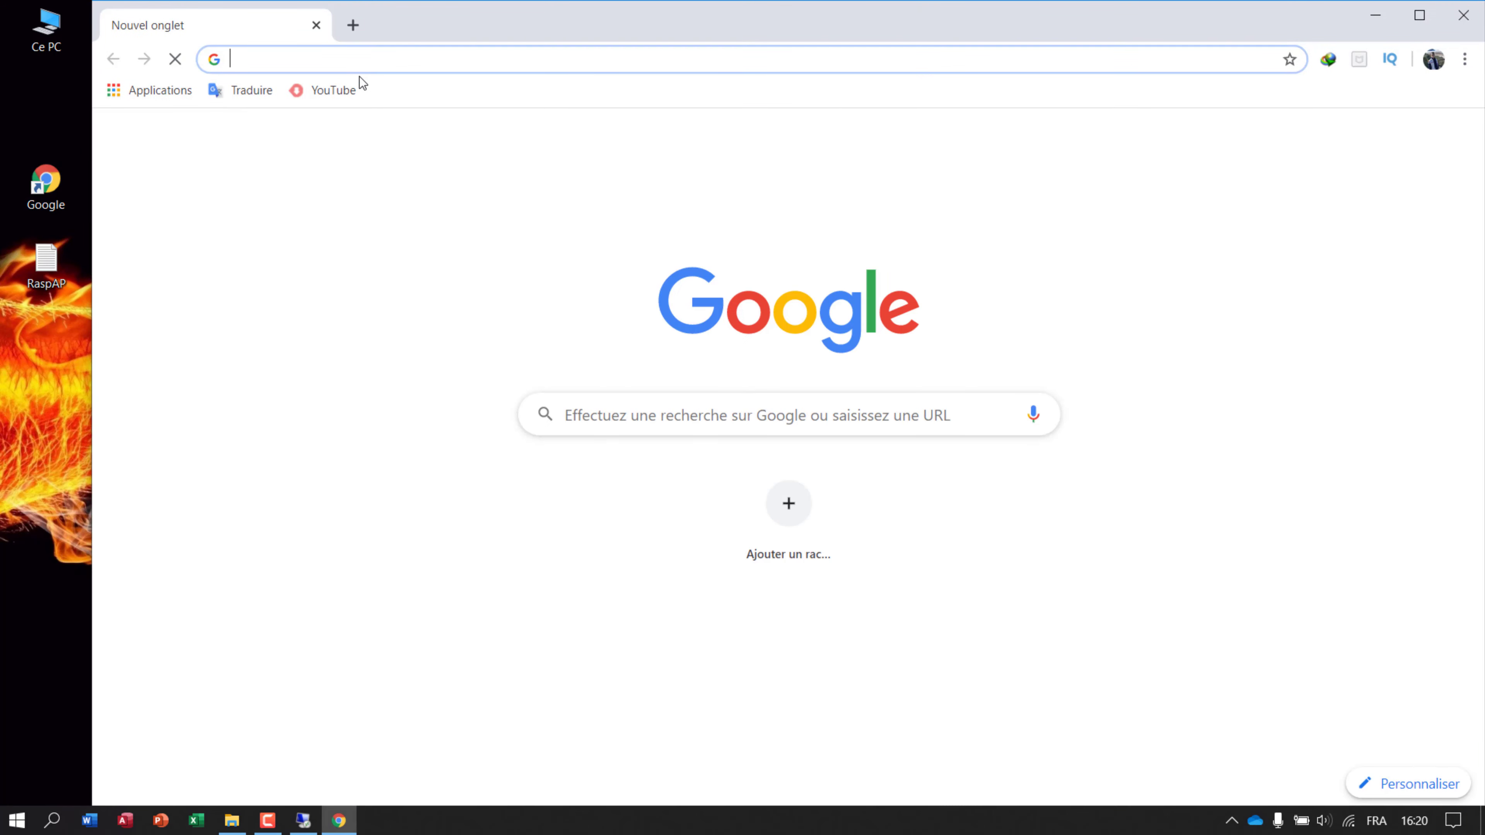
text(g)
key(Return)
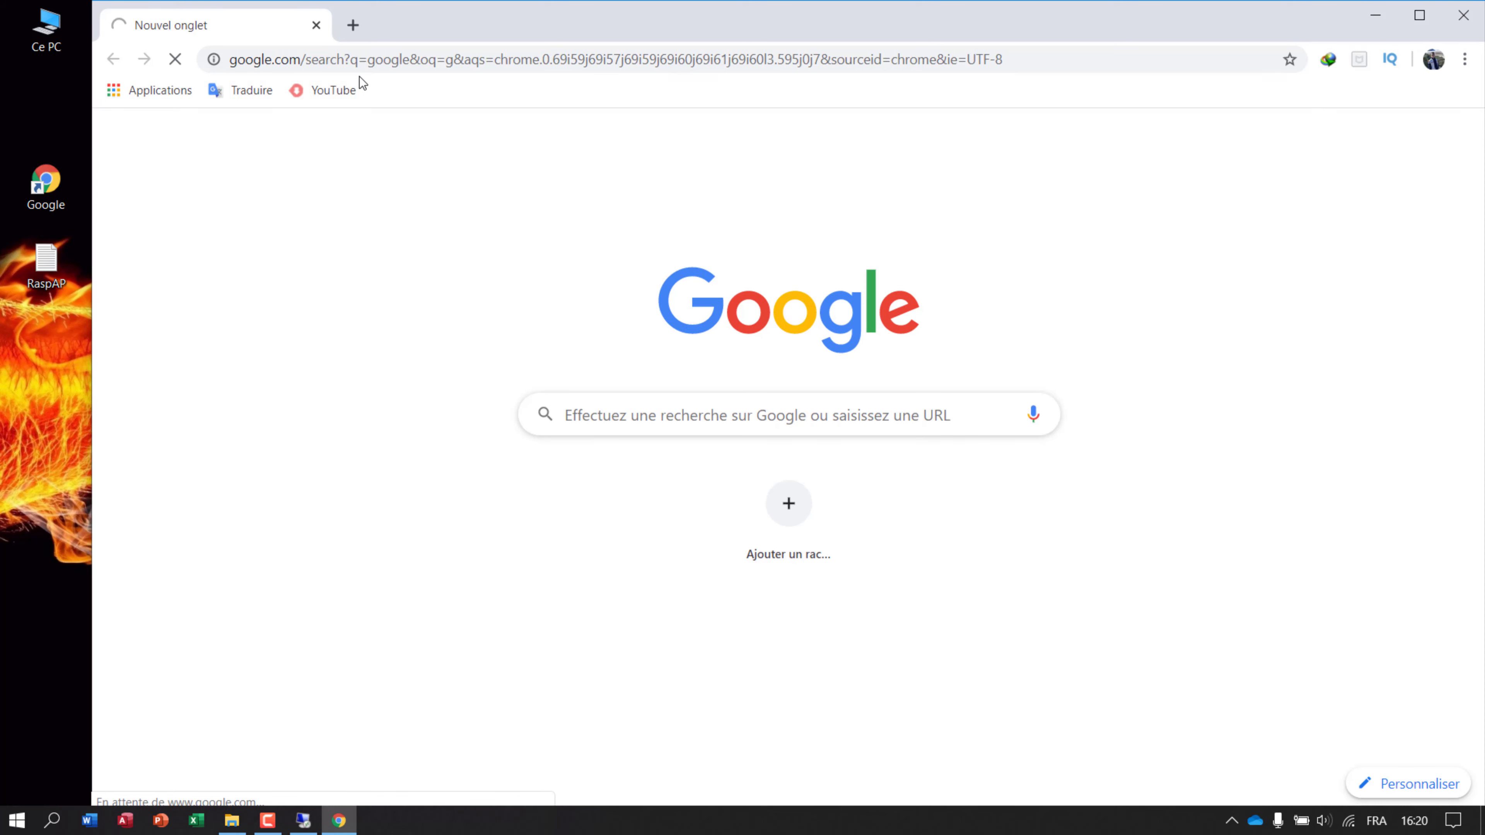
Search for 'test speed' and open the Speedtest d'Ookla result.
click(356, 152)
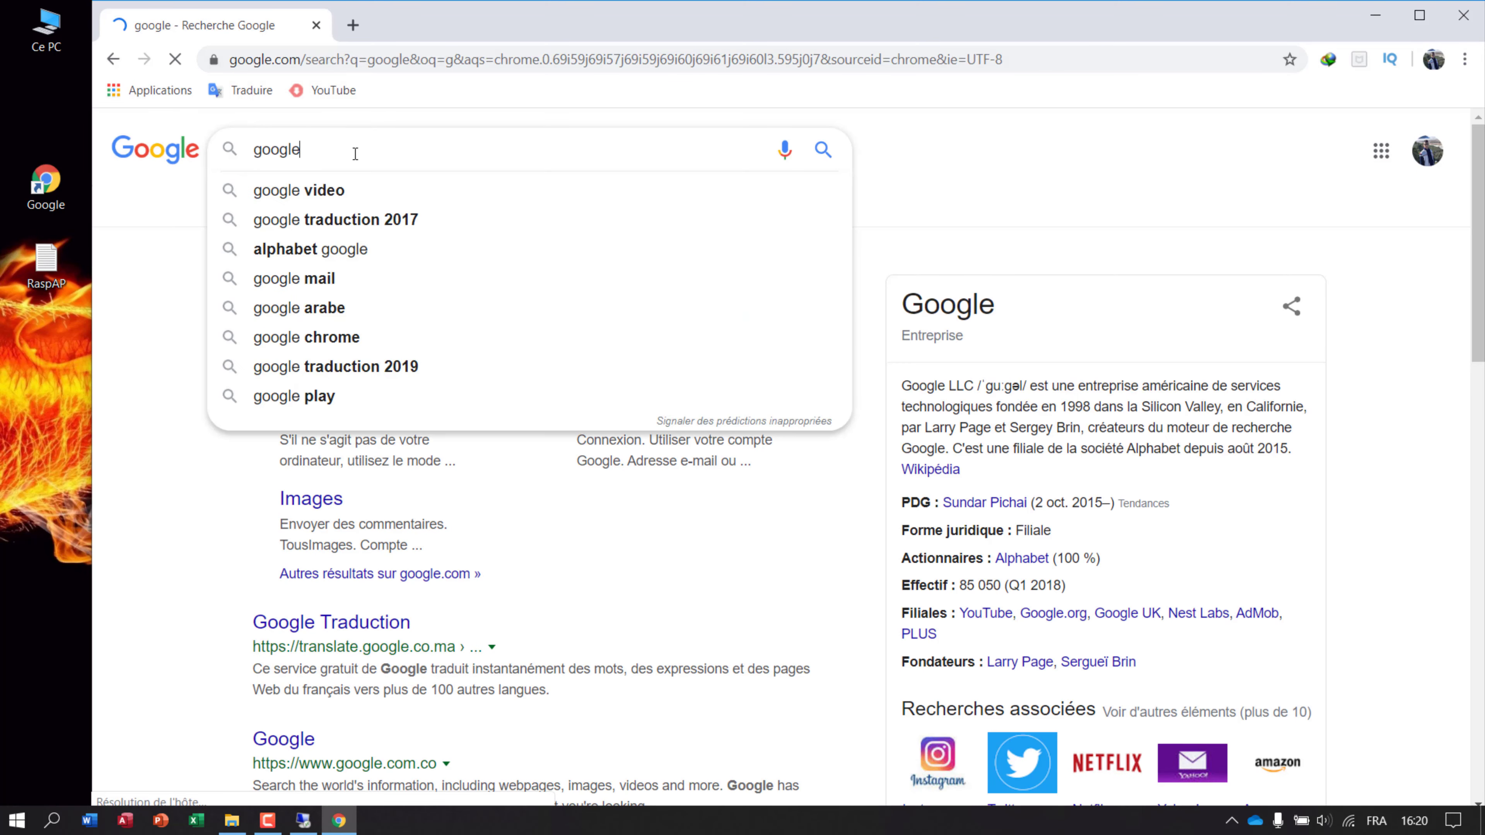
key(BackSpace)
key(BackSpace)
key(BackSpace)
key(BackSpace)
key(BackSpace)
key(BackSpace)
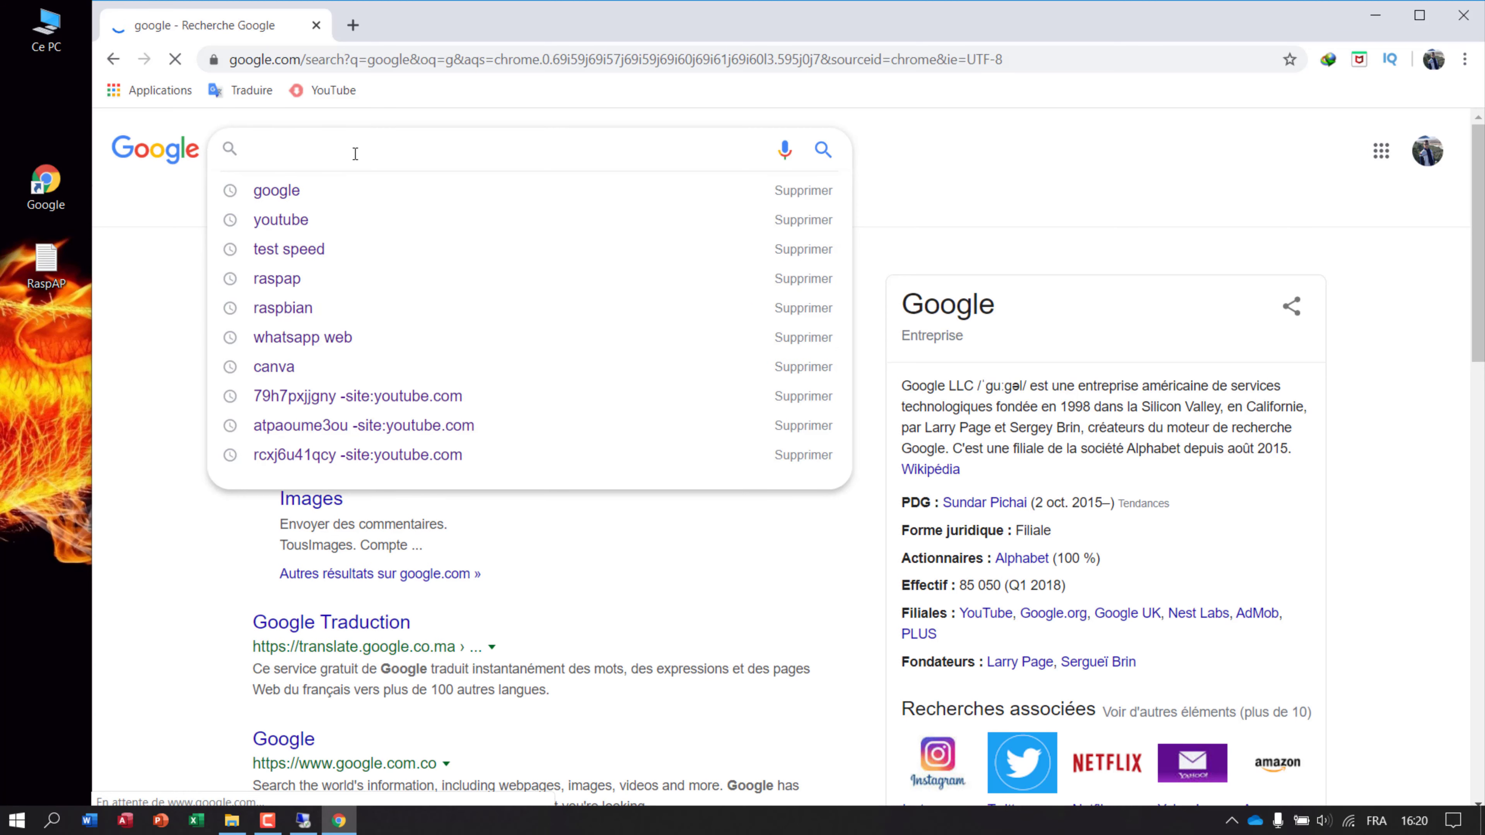
text(test)
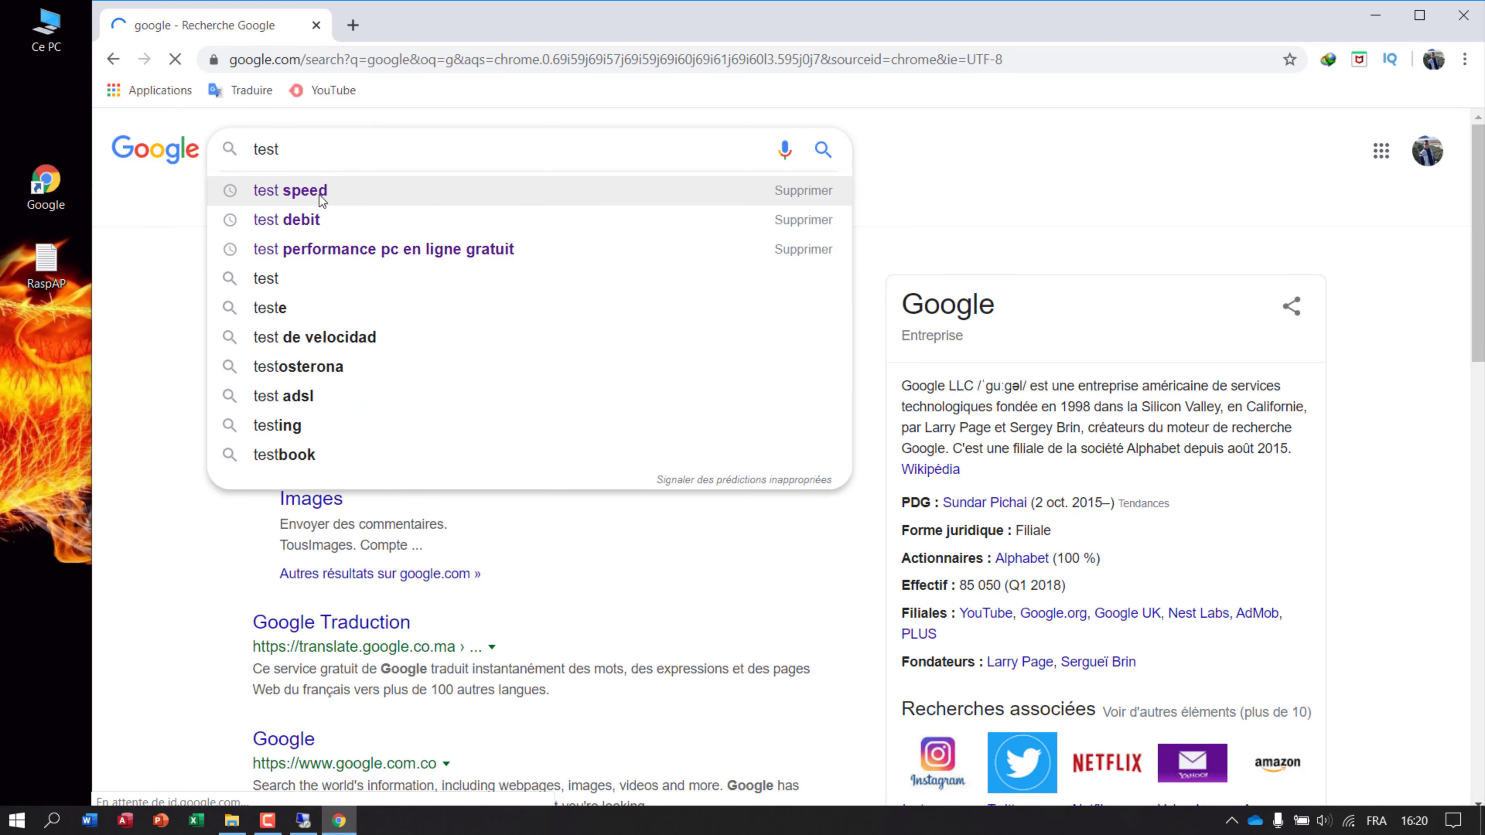
click(319, 193)
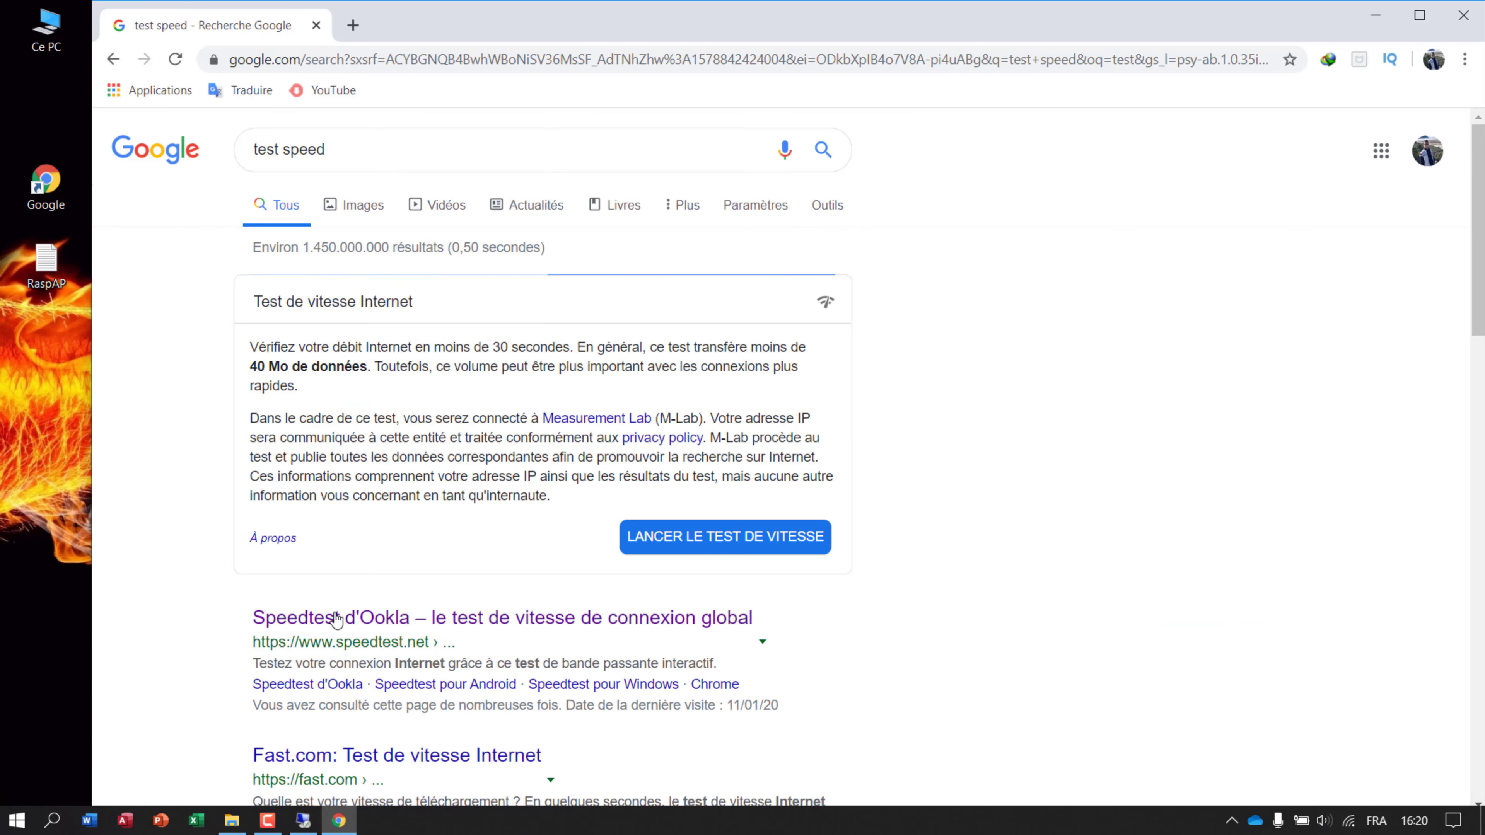
click(335, 617)
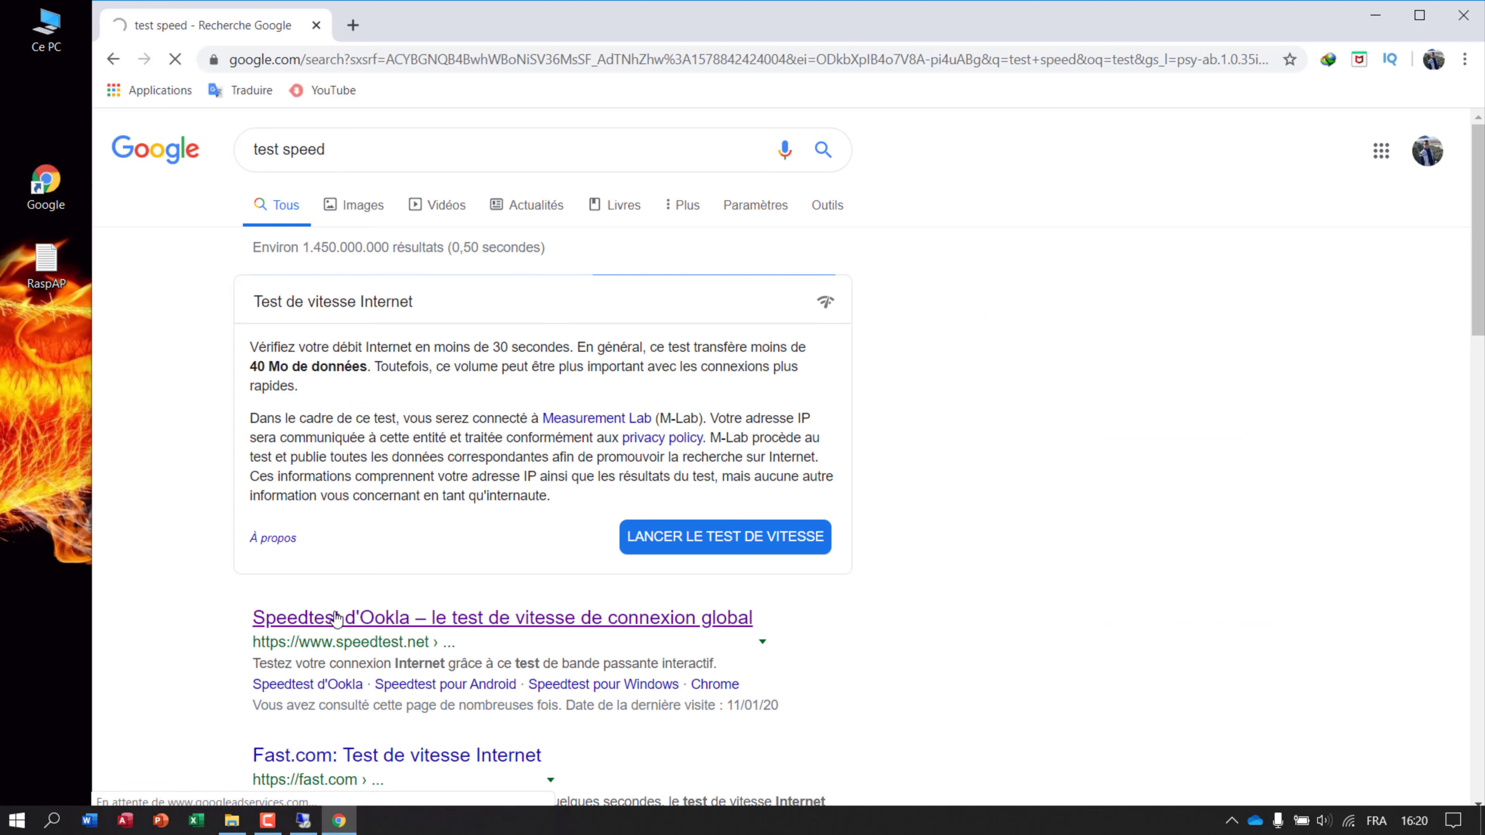